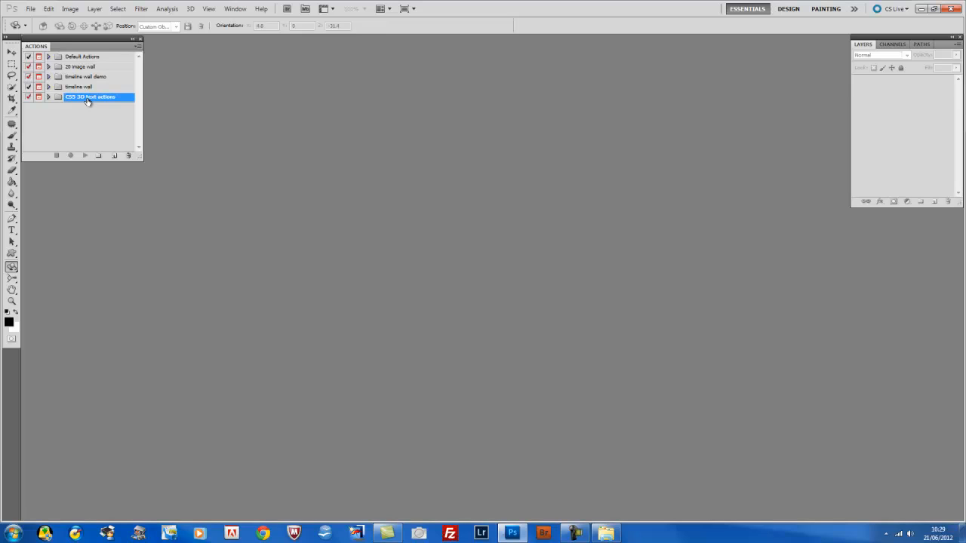
Play the 3D letter action from the CS5 3D text actions set and resume it after the guides reminder
click(48, 98)
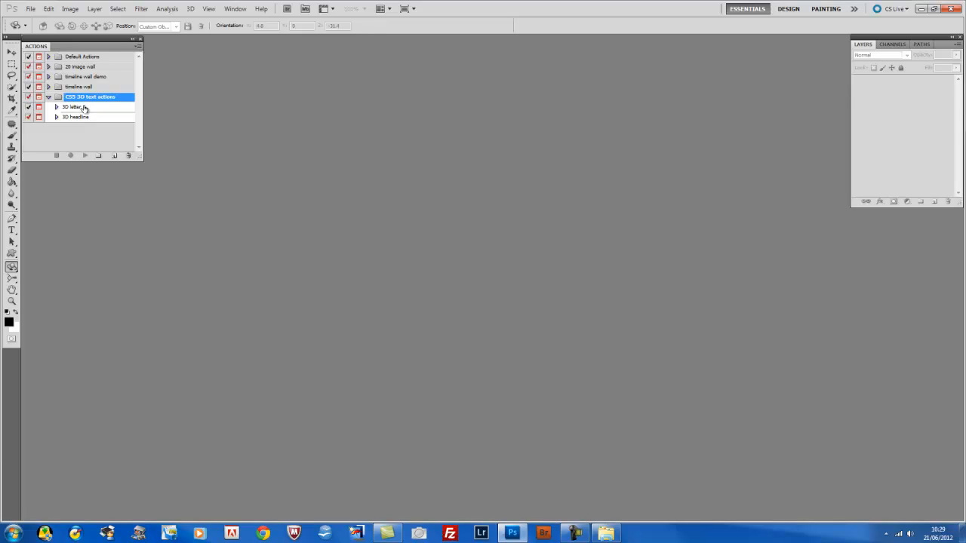
click(83, 108)
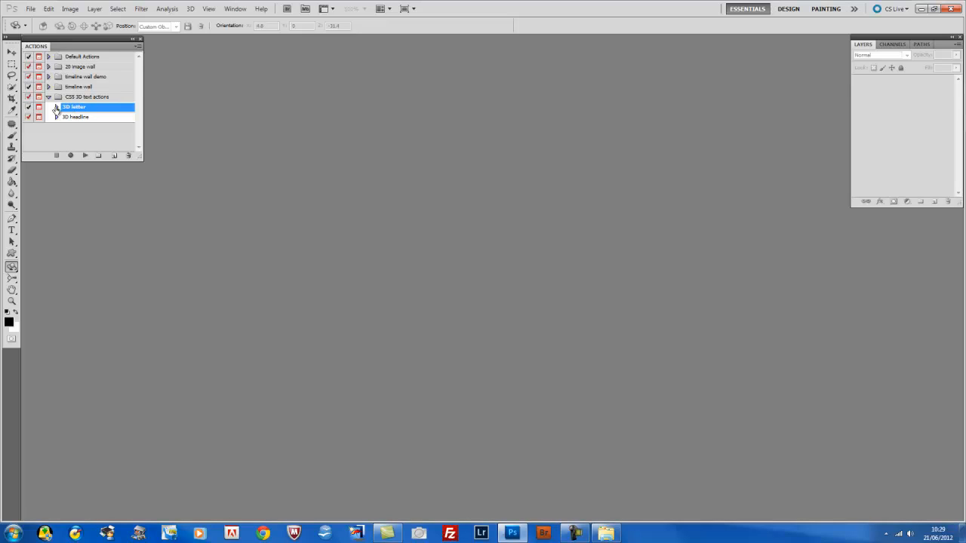
click(56, 108)
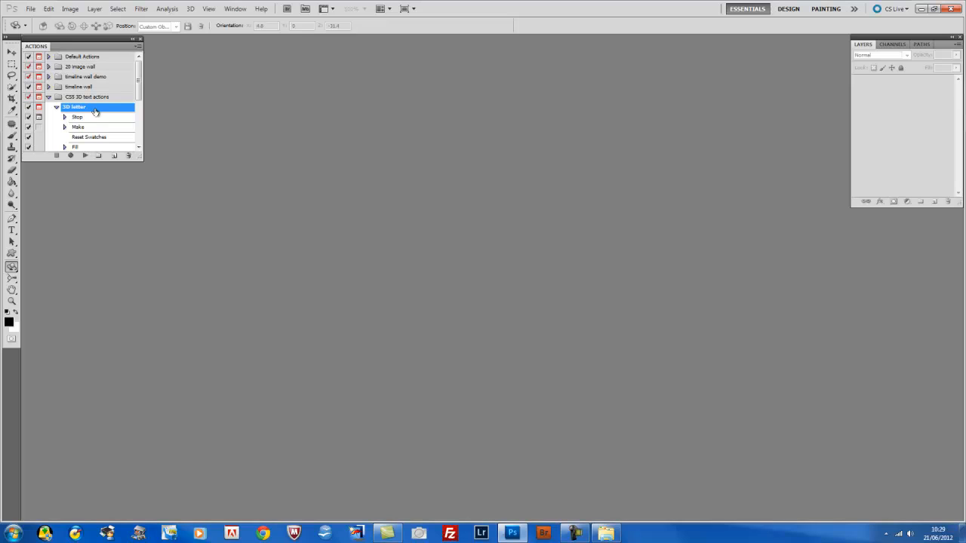
click(85, 156)
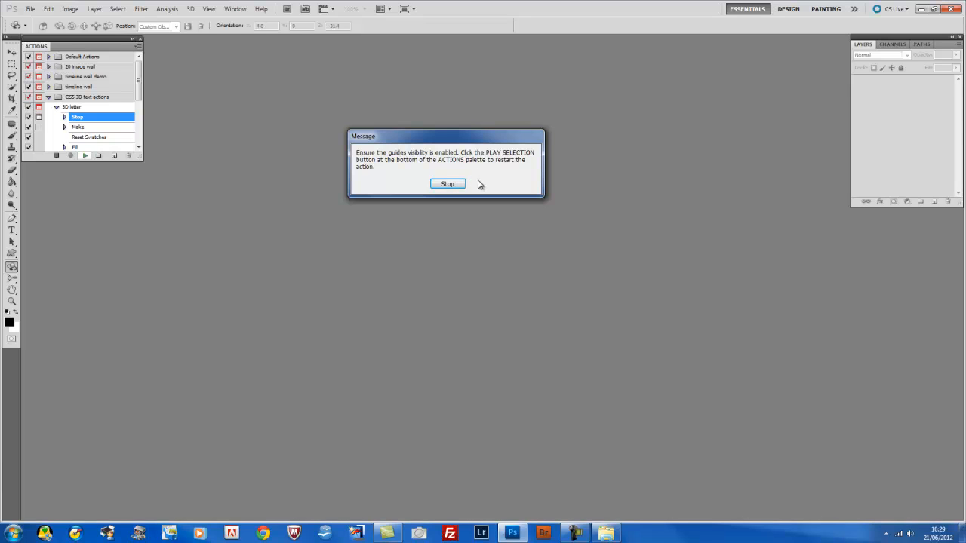
click(449, 184)
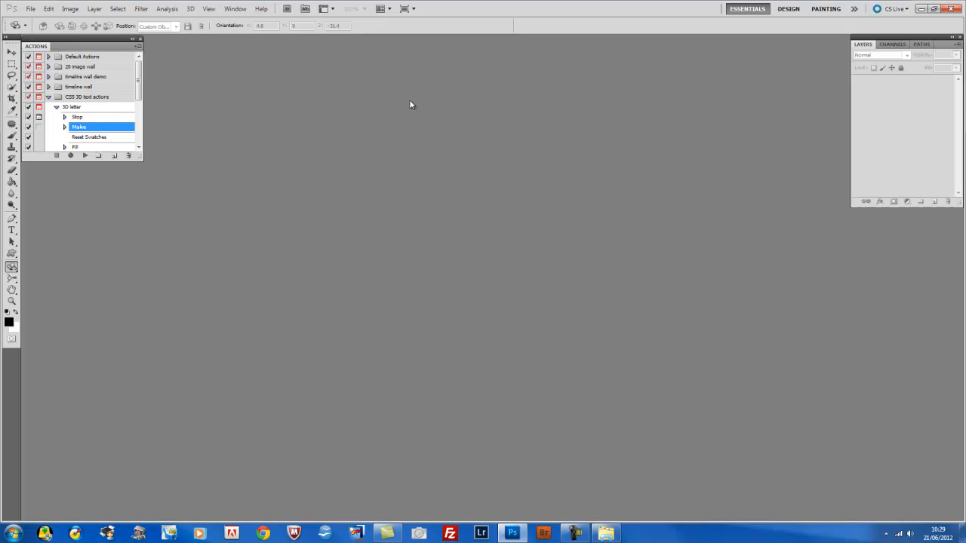
click(86, 156)
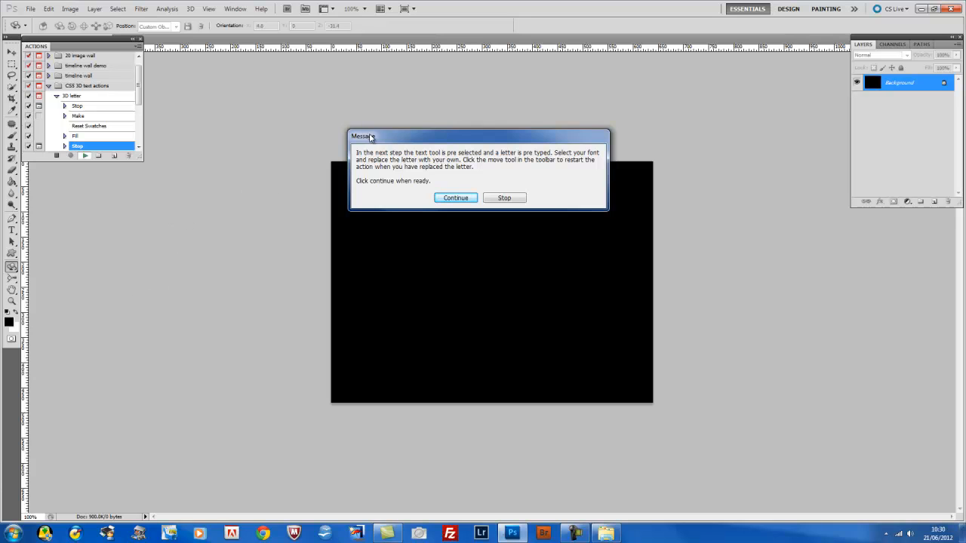
Continue the action to its text layer, set the letter B in Tahoma Bold and commit the text
drag(427, 139, 426, 110)
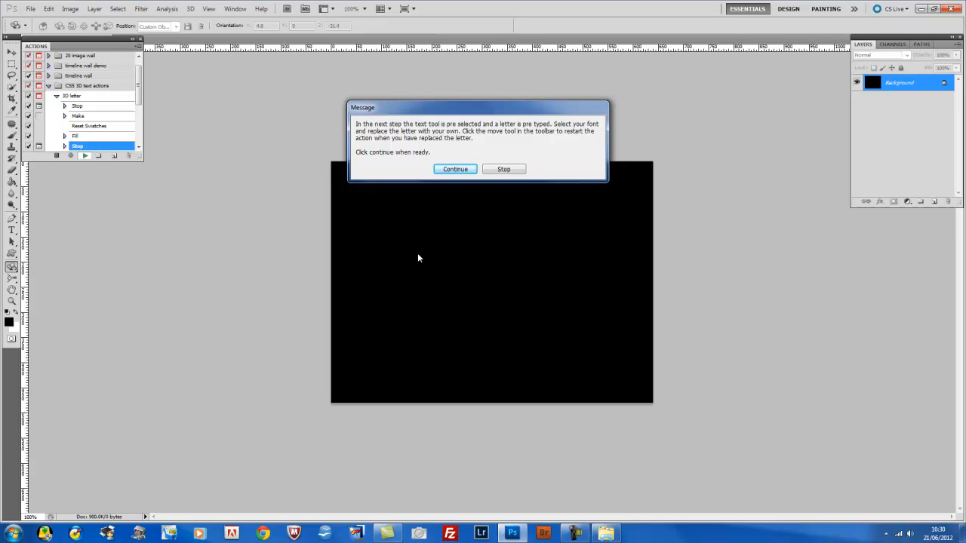
click(463, 169)
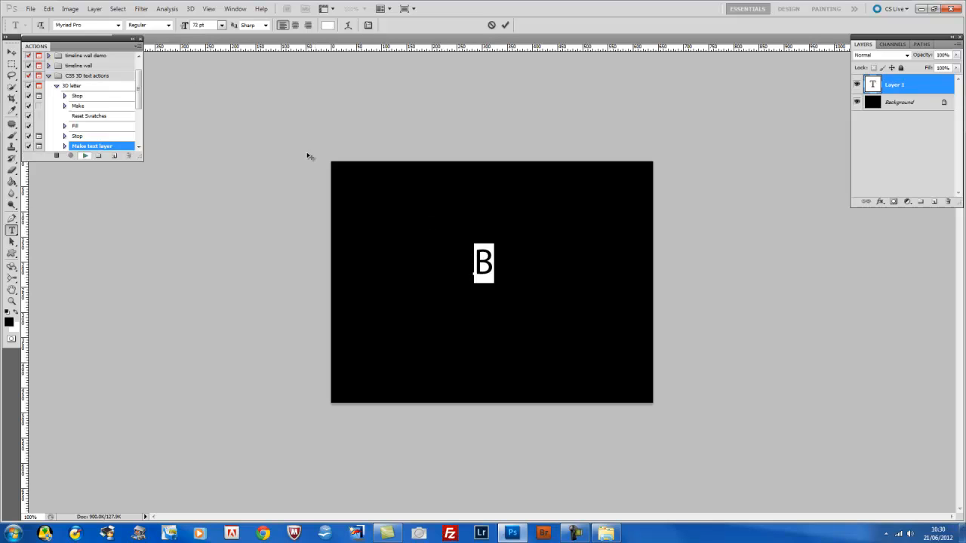
drag(101, 44, 104, 60)
click(118, 25)
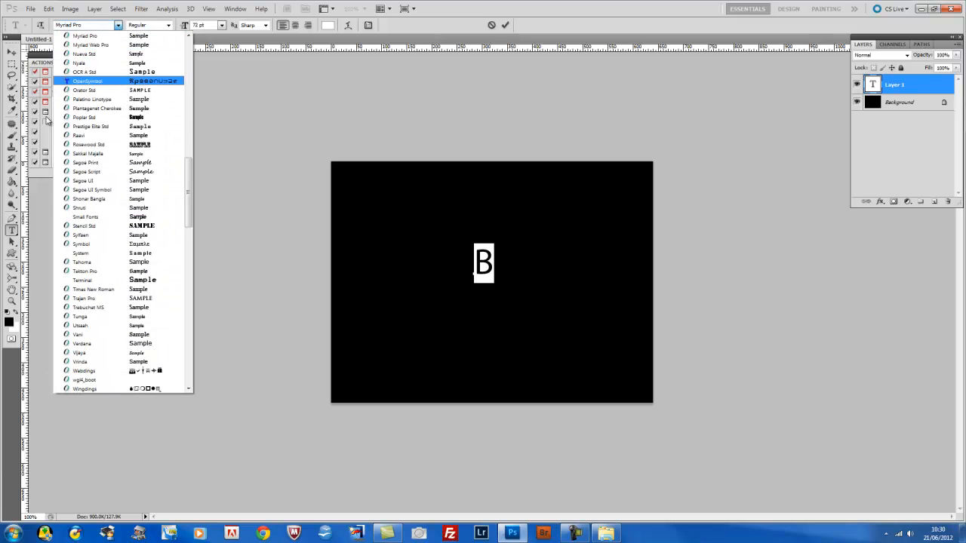
click(81, 264)
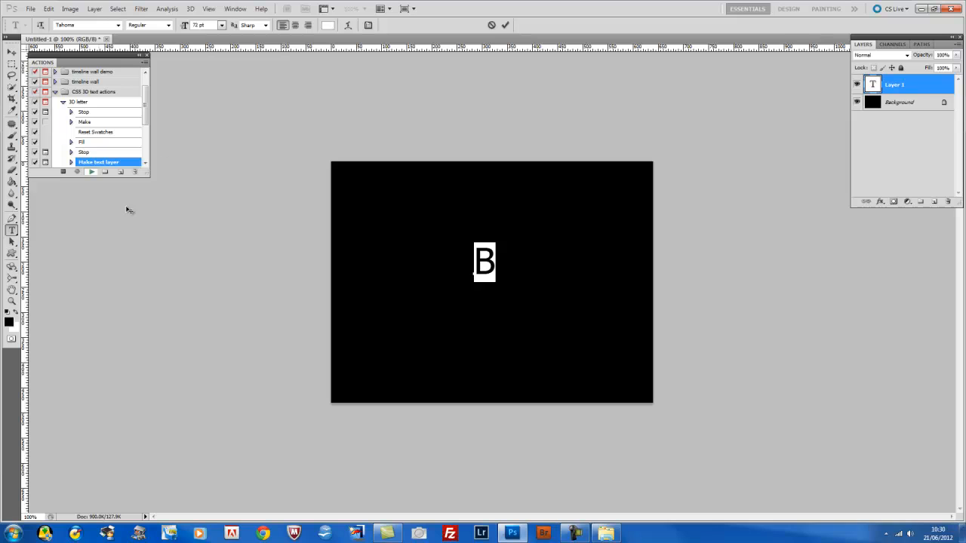
click(168, 25)
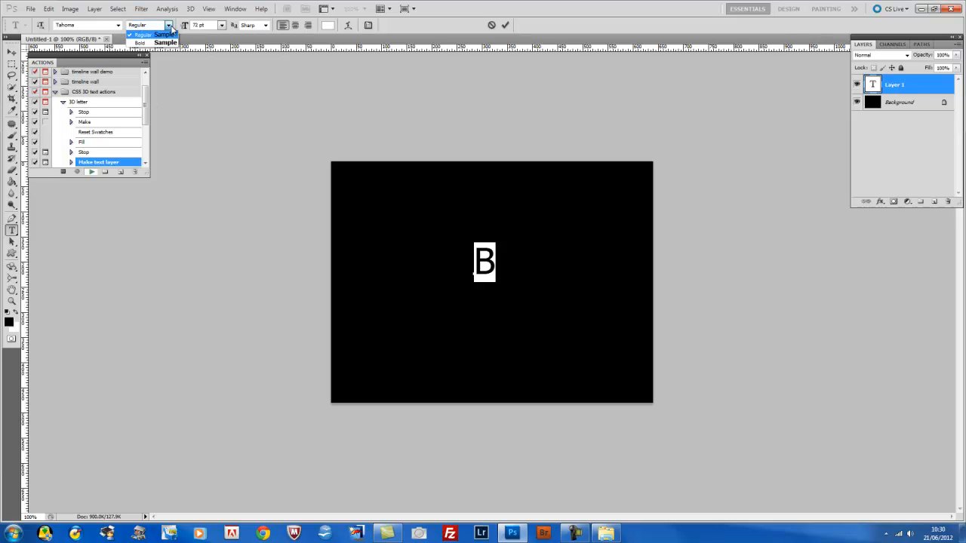
click(151, 42)
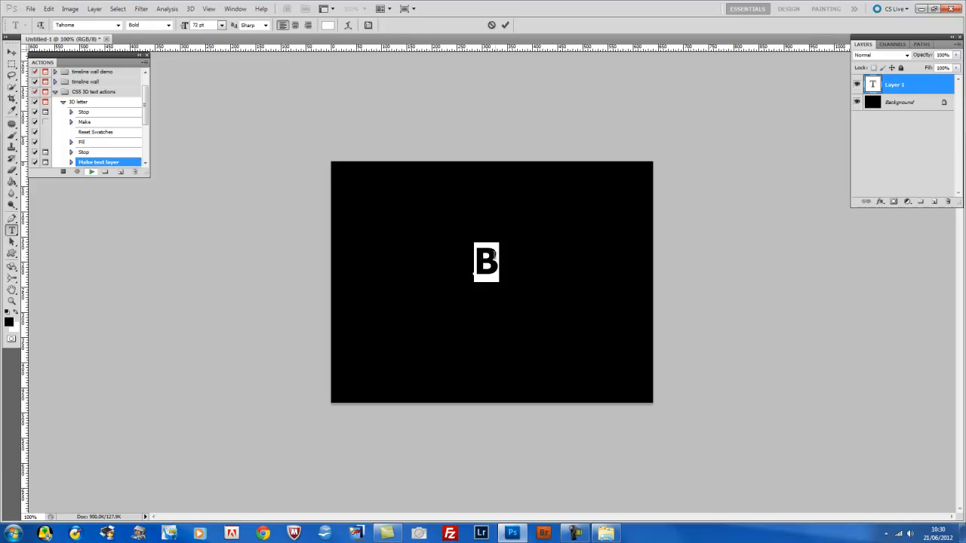
click(13, 56)
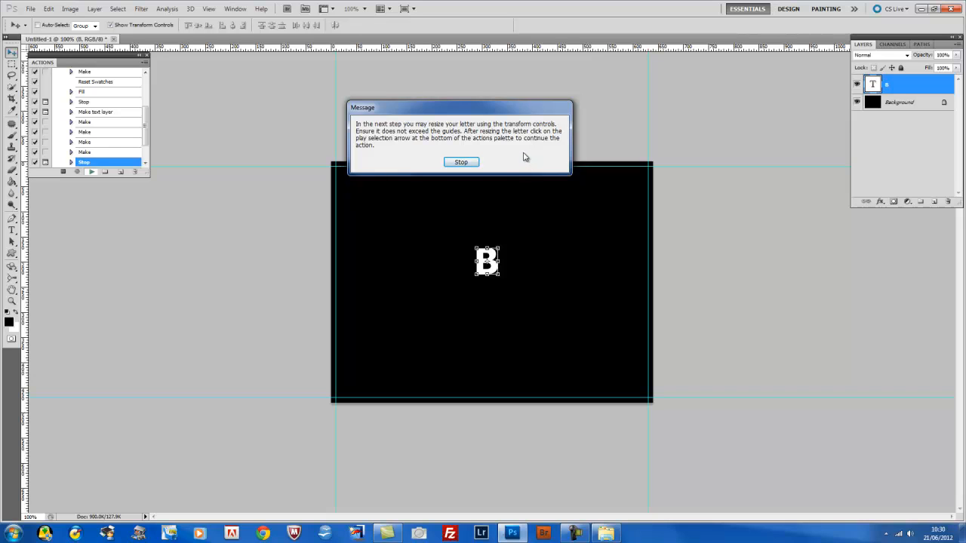
Enlarge the letter B to about 871% width and 540% height, keeping it inside the guides
click(463, 162)
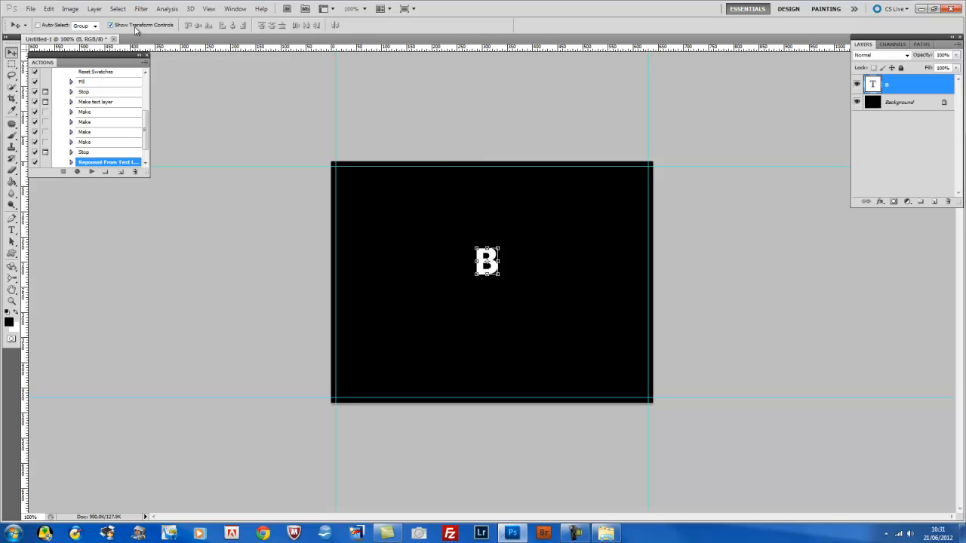
click(111, 26)
click(111, 26)
click(478, 276)
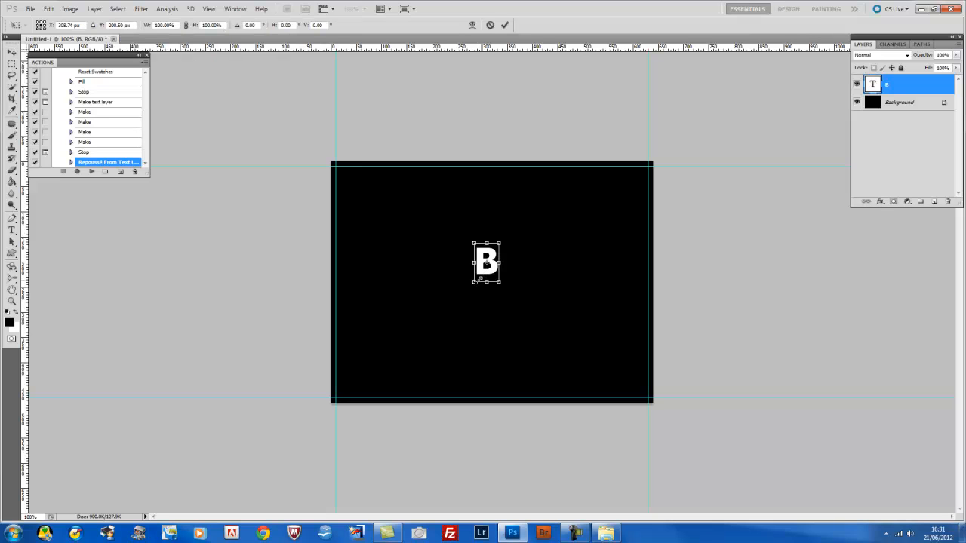
drag(475, 282, 397, 346)
drag(499, 244, 596, 181)
drag(397, 347, 379, 394)
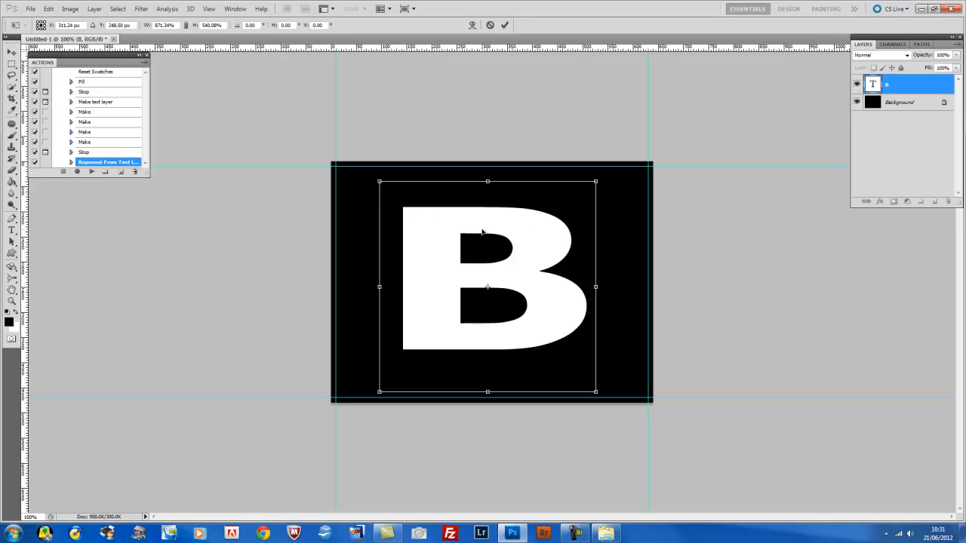
key(Return)
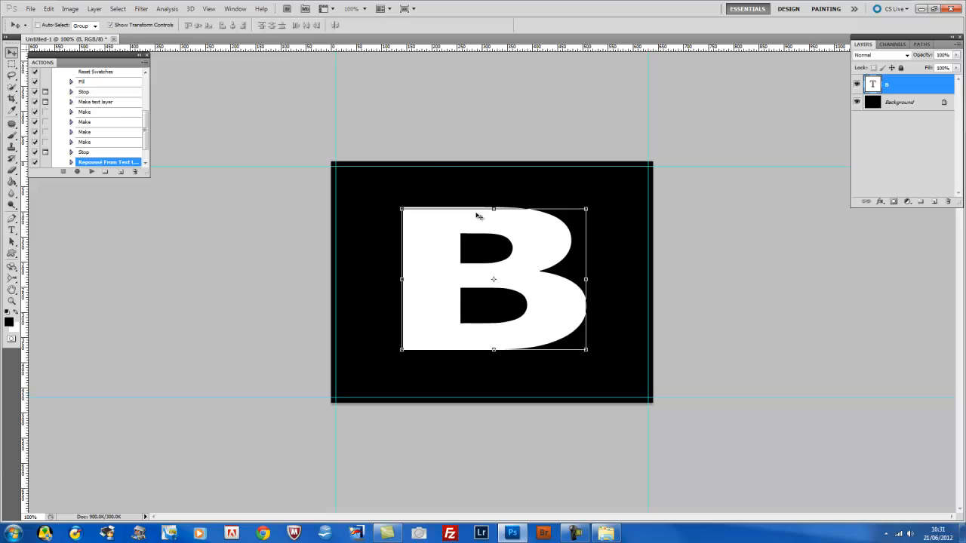
Resume the action to convert the enlarged letter into a 3D Repoussé object, and put the actions list away
click(91, 172)
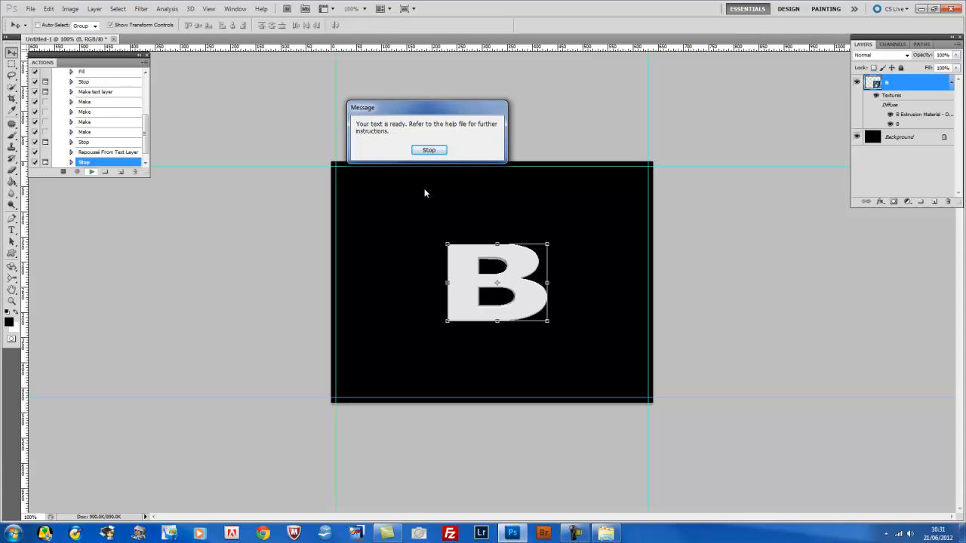
click(429, 150)
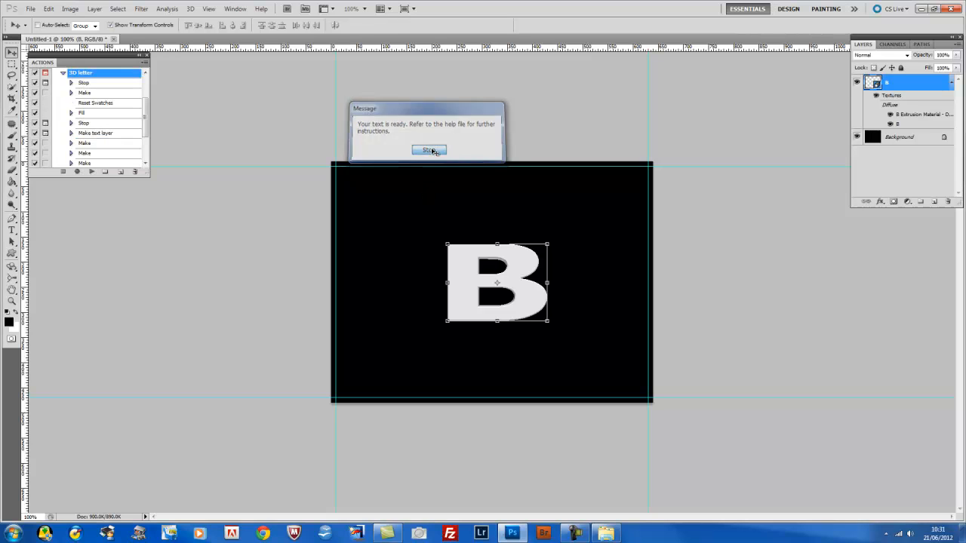
click(63, 75)
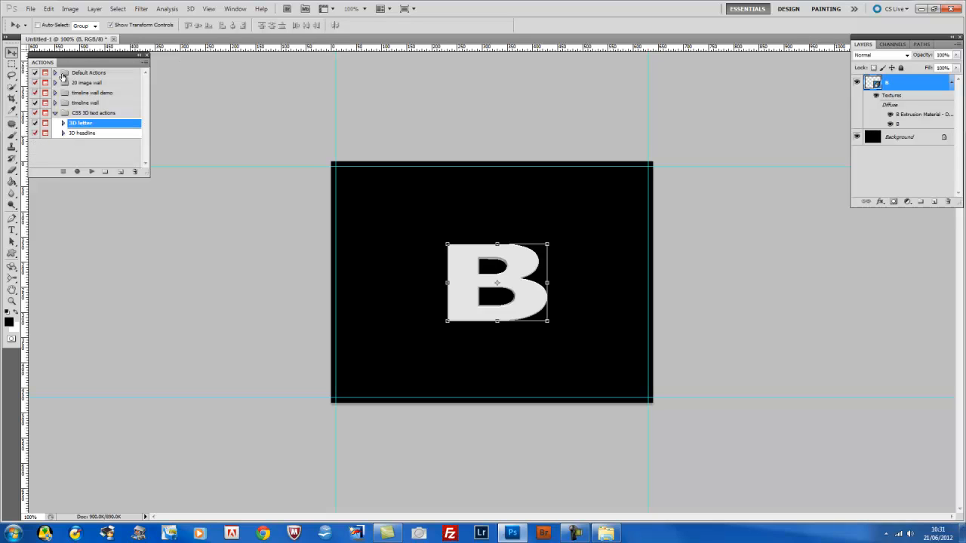
click(55, 113)
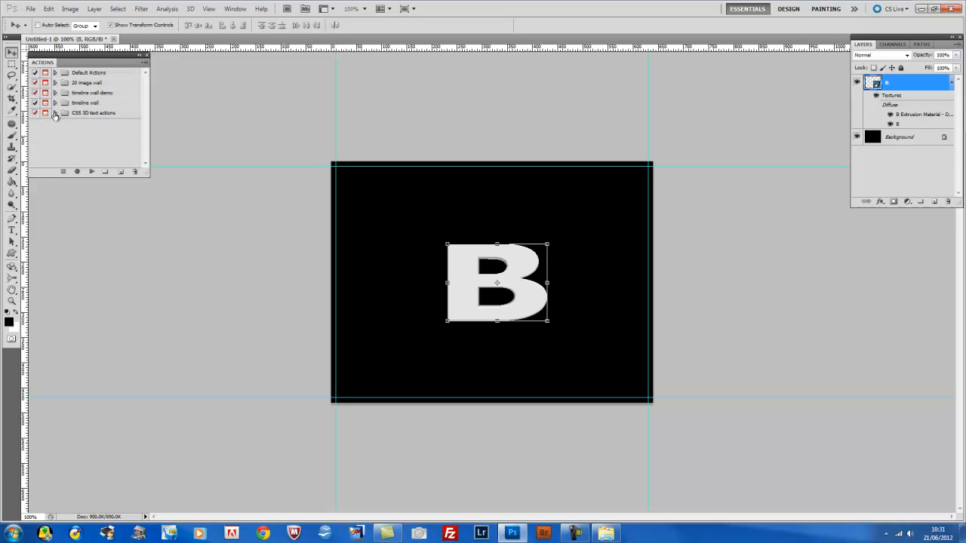
click(147, 57)
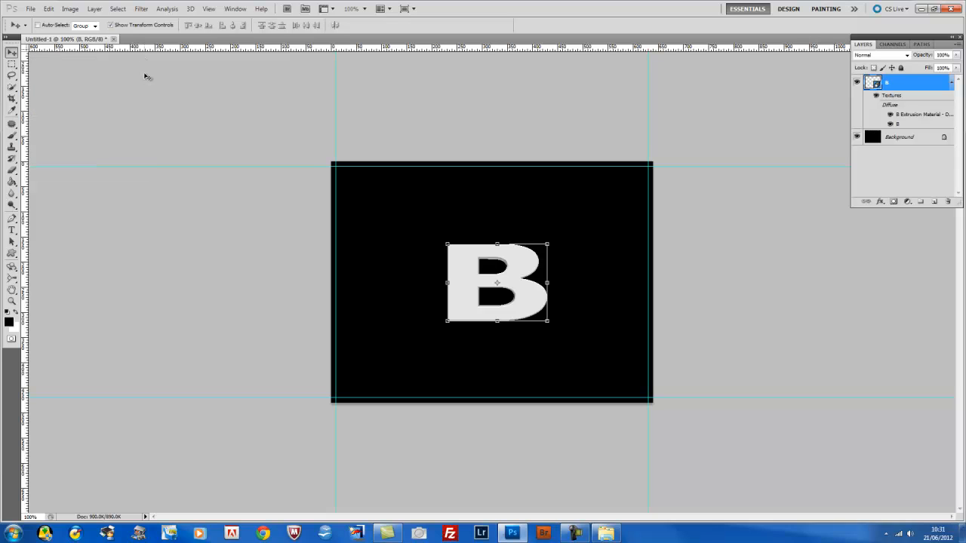
Edit the B layer in Repoussé, rotating the letter to show its side and setting the extrude depth to 0.30
click(192, 9)
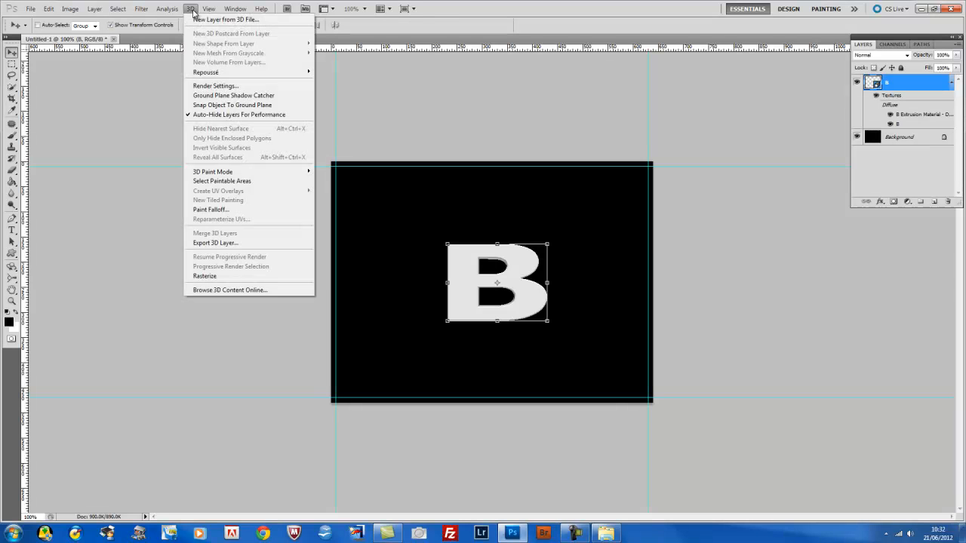
mouse_move(209, 72)
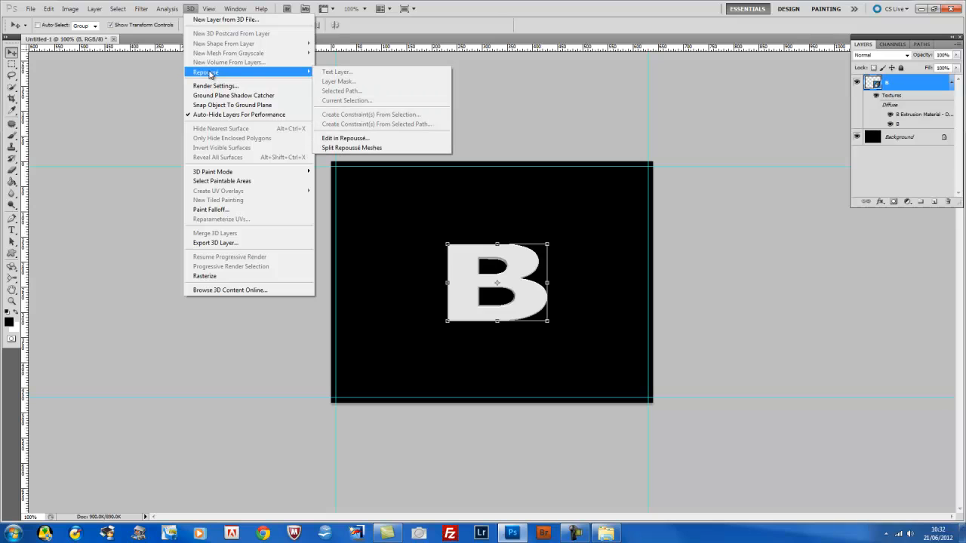
click(362, 139)
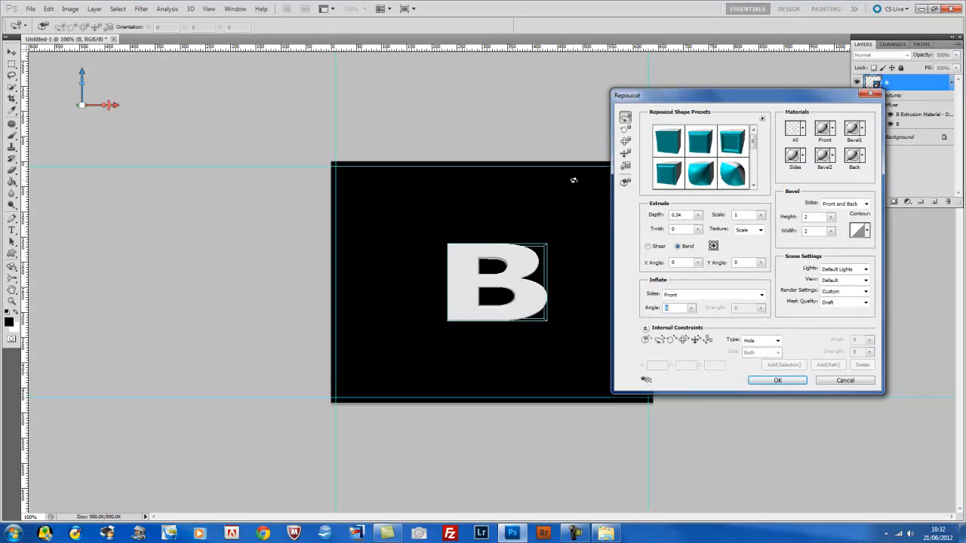
mouse_move(474, 255)
mouse_down()
mouse_move(526, 272)
mouse_move(546, 262)
mouse_move(420, 218)
mouse_move(411, 254)
mouse_move(544, 327)
mouse_move(557, 277)
mouse_move(455, 225)
mouse_move(465, 238)
mouse_up()
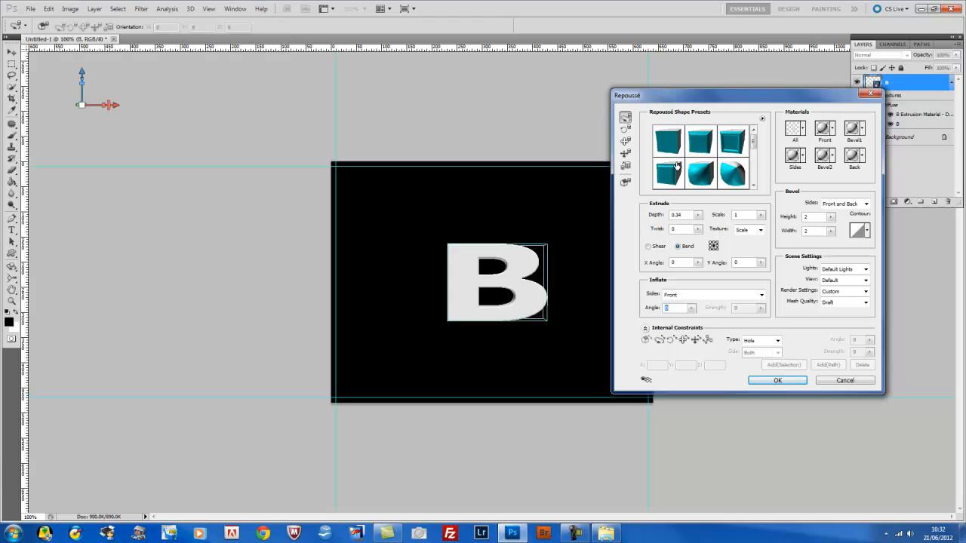
click(698, 216)
drag(700, 228, 703, 228)
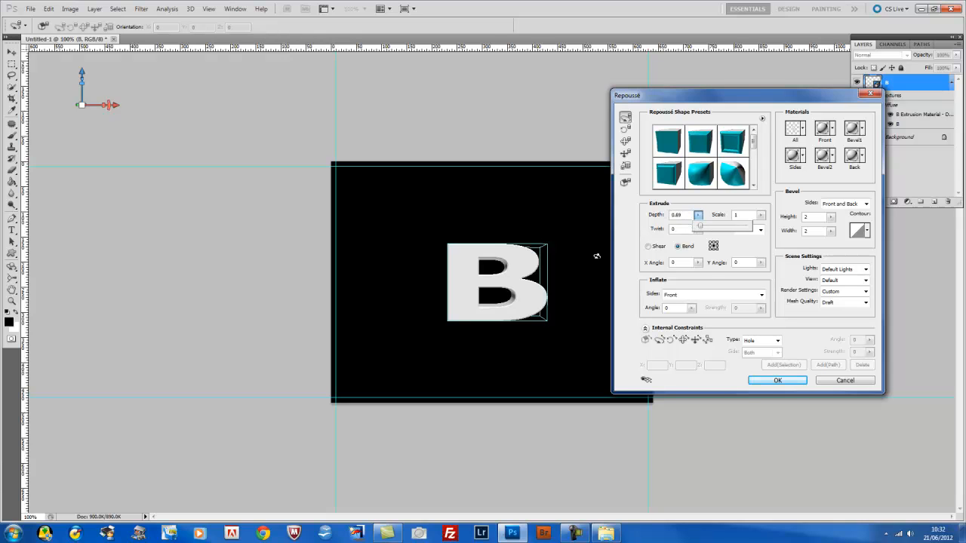
click(524, 269)
drag(468, 255, 509, 254)
click(698, 216)
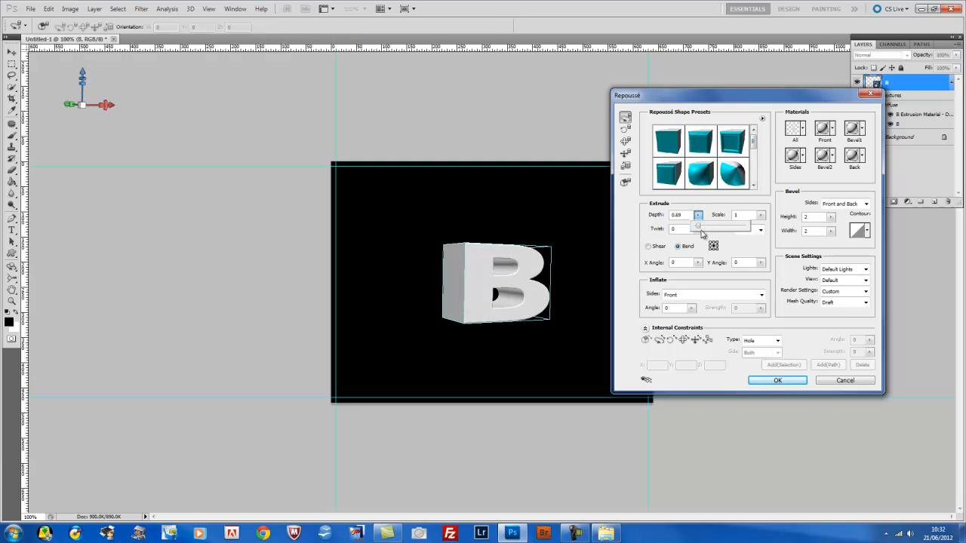
drag(700, 229, 698, 230)
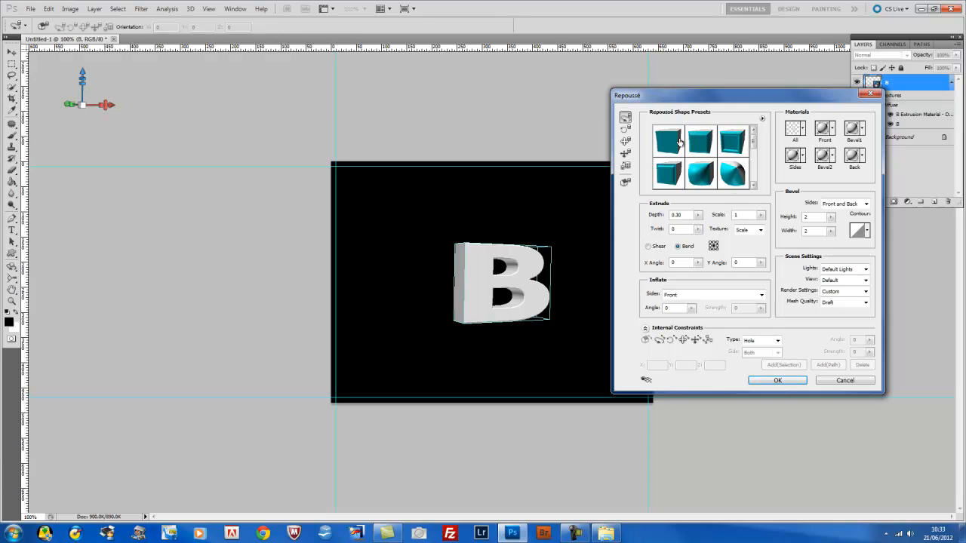
Try several other Repoussé shape presets on the letter, including the bevelled ones
click(731, 140)
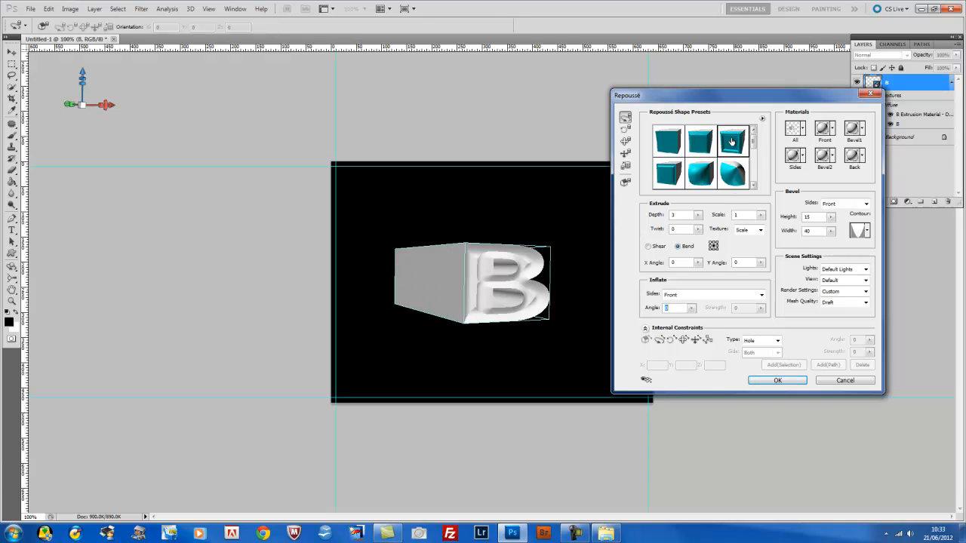
click(666, 143)
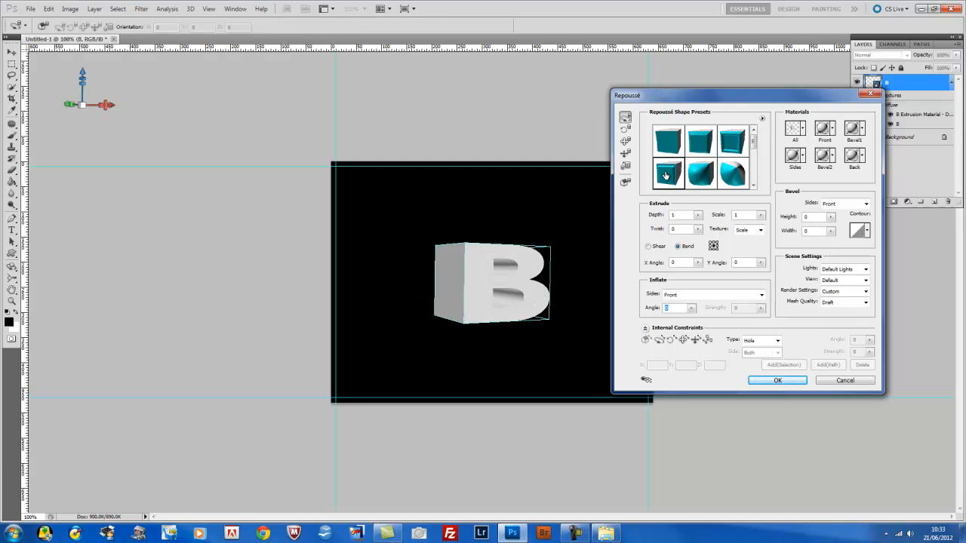
click(701, 146)
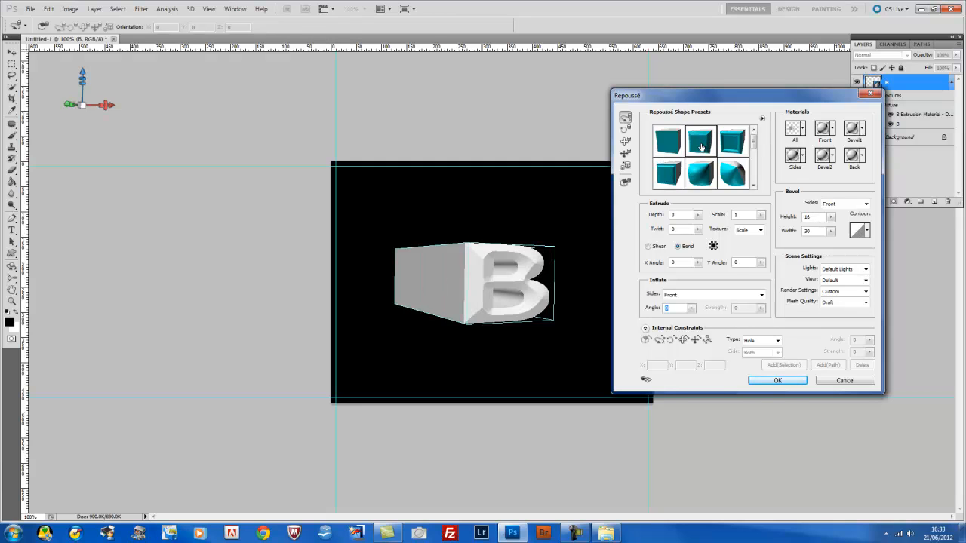
Apply the first, plain Repoussé shape preset with an extrude depth of 0.50 and accept the settings
click(668, 141)
click(698, 215)
drag(700, 229, 698, 230)
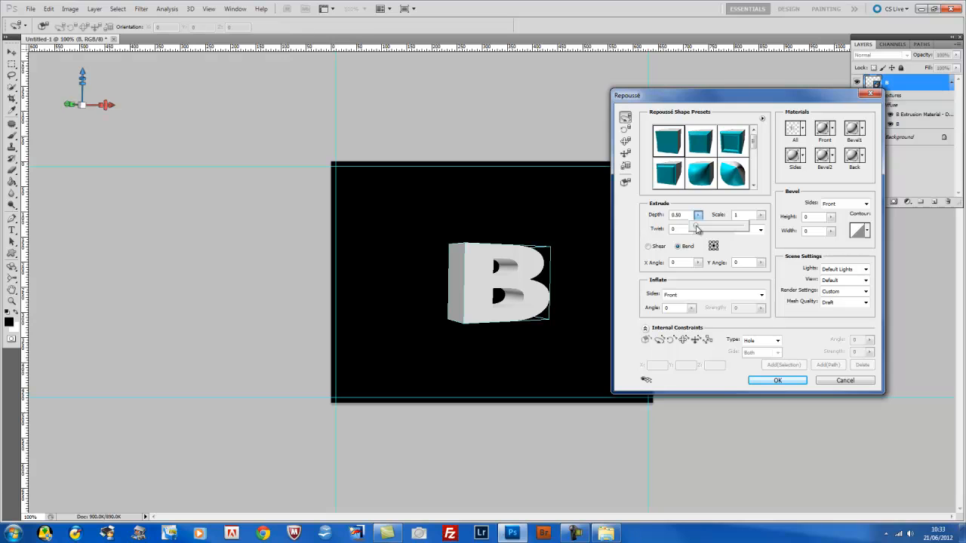
click(592, 201)
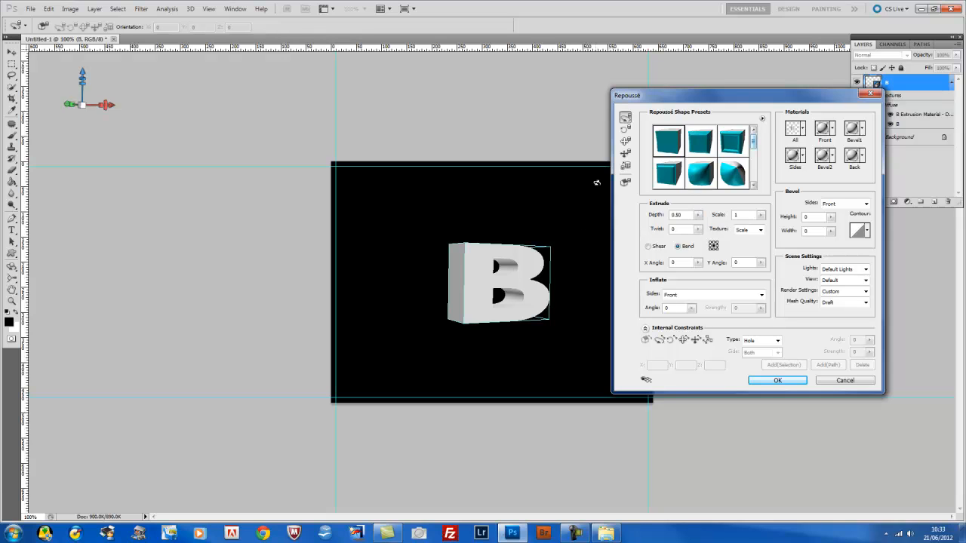
click(775, 382)
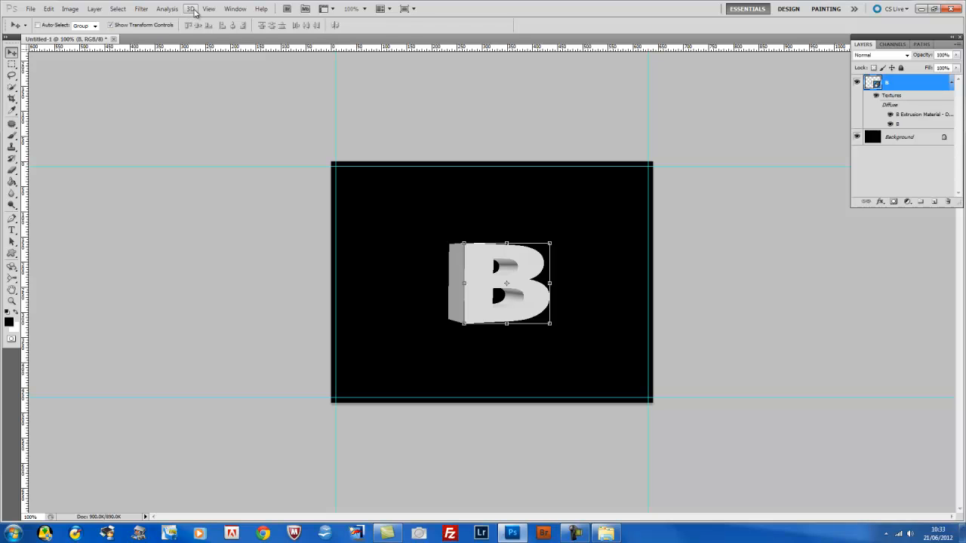
Show the 3D scene settings for the letter, and move and enlarge their panel so the whole scene list fits
click(232, 11)
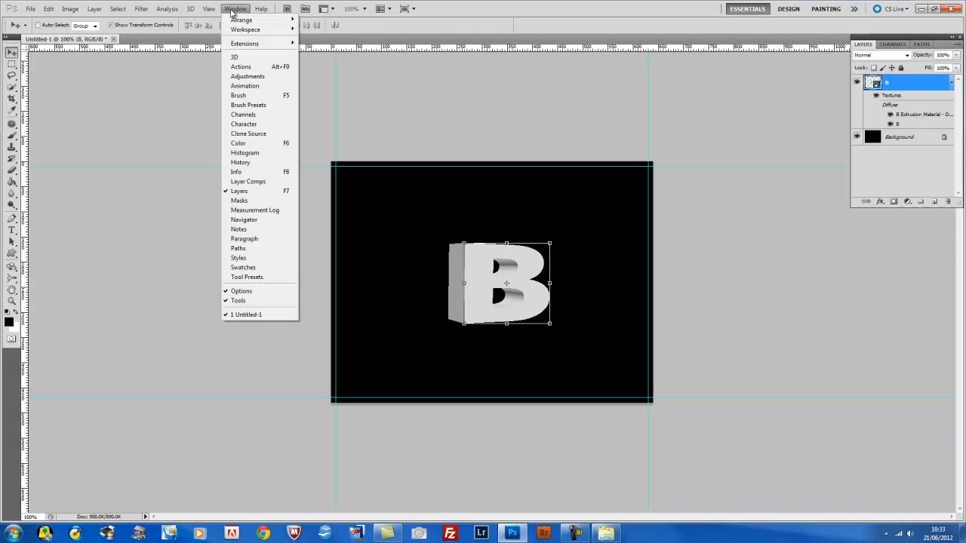
click(236, 59)
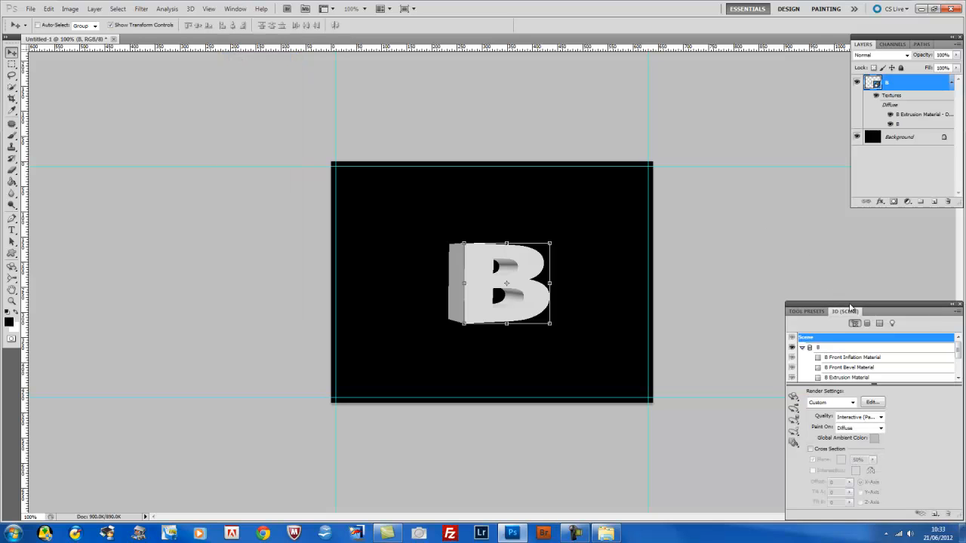
drag(843, 307, 831, 242)
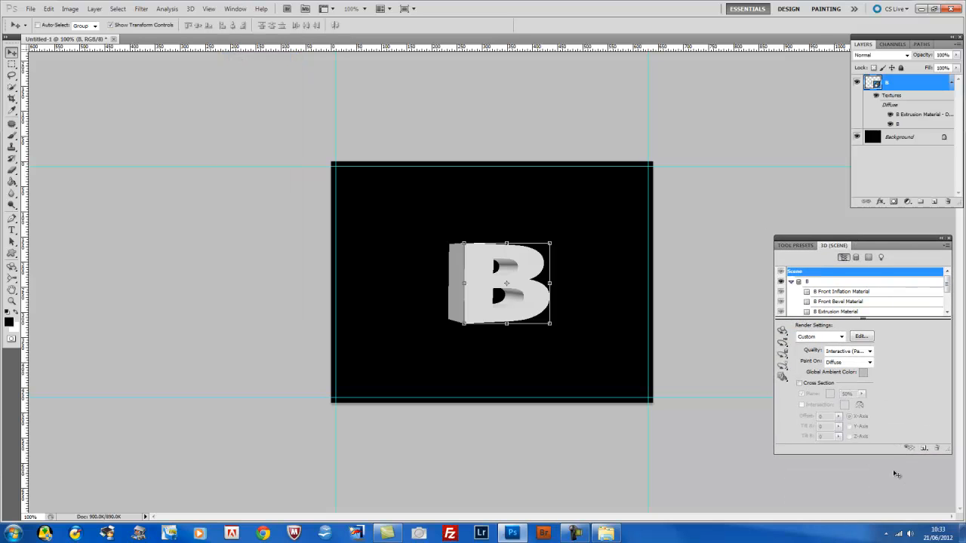
drag(888, 454, 895, 511)
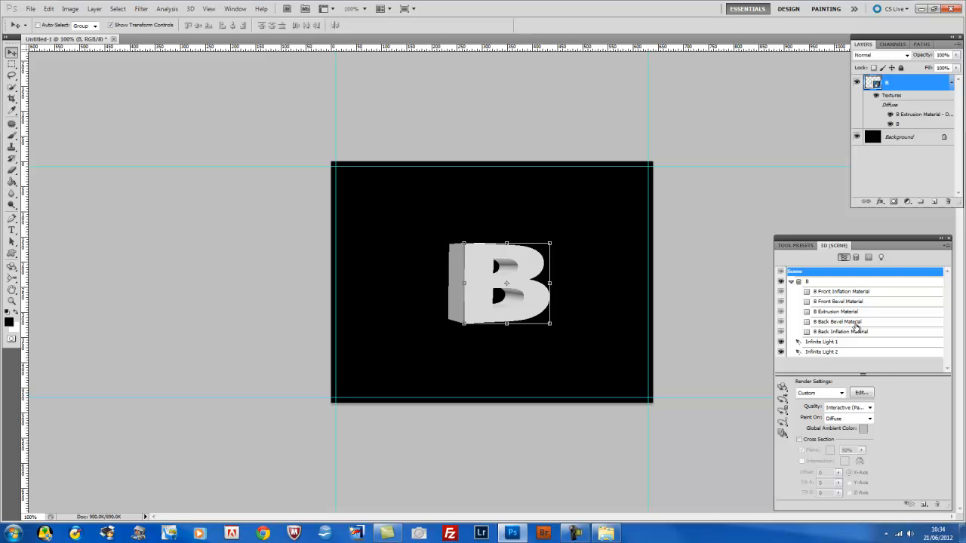
Load the sample PSD from the desktop as the illumination texture of the B Front Inflation Material
click(845, 292)
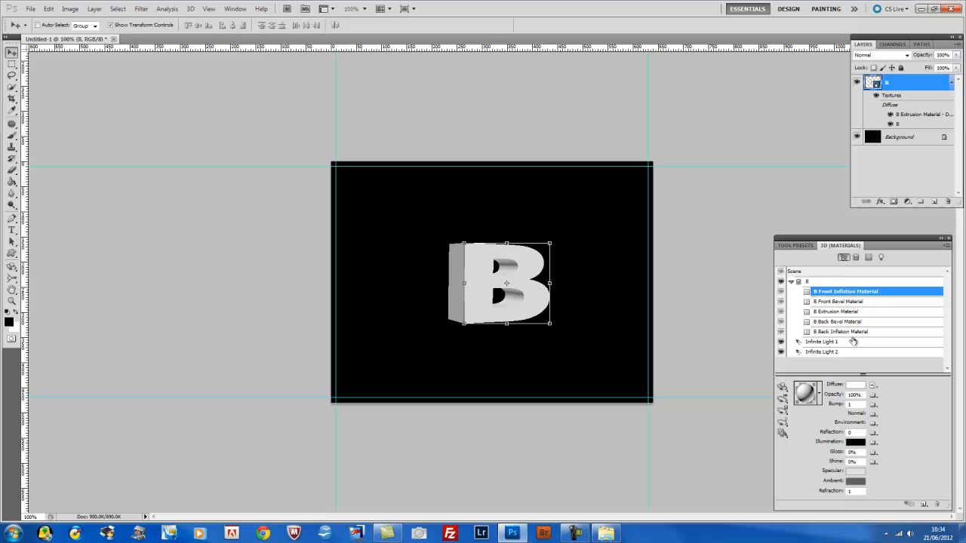
click(873, 443)
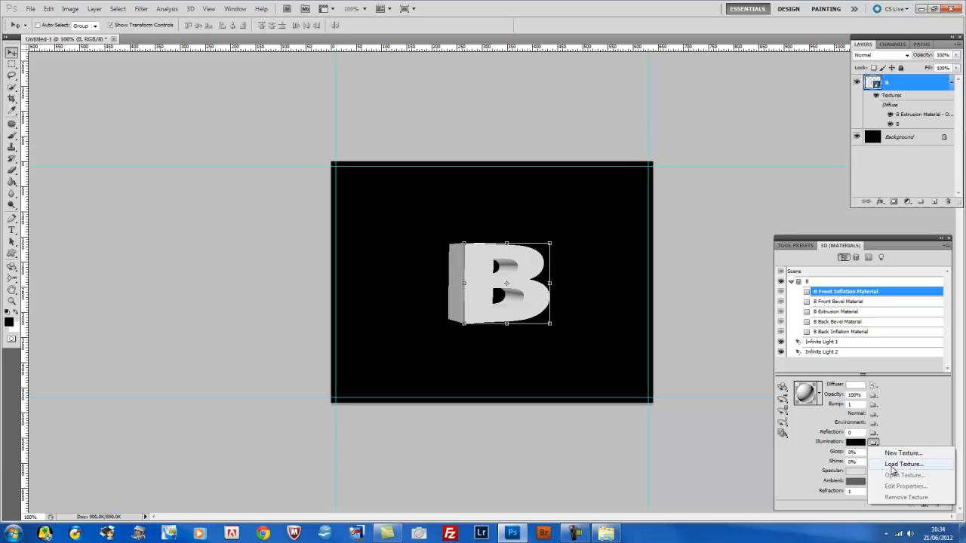
click(893, 471)
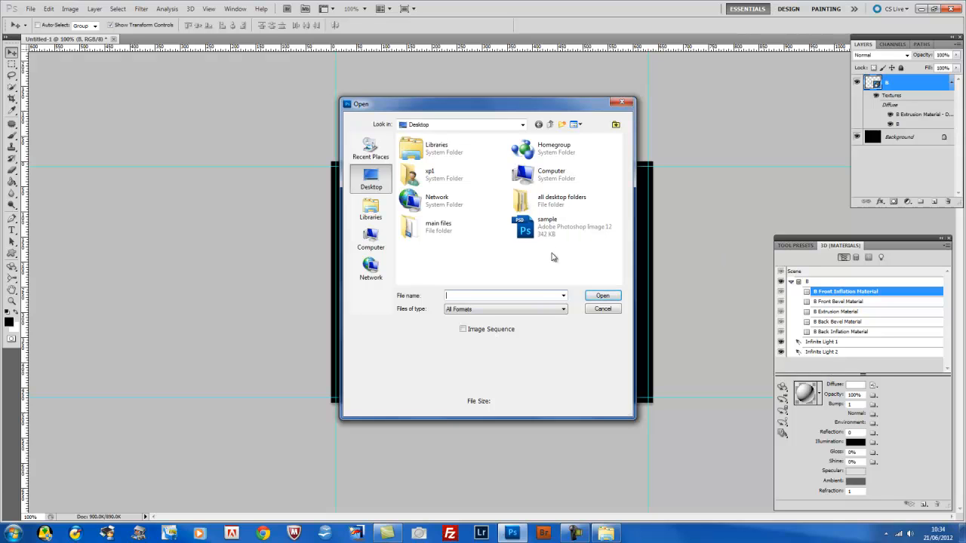
click(541, 240)
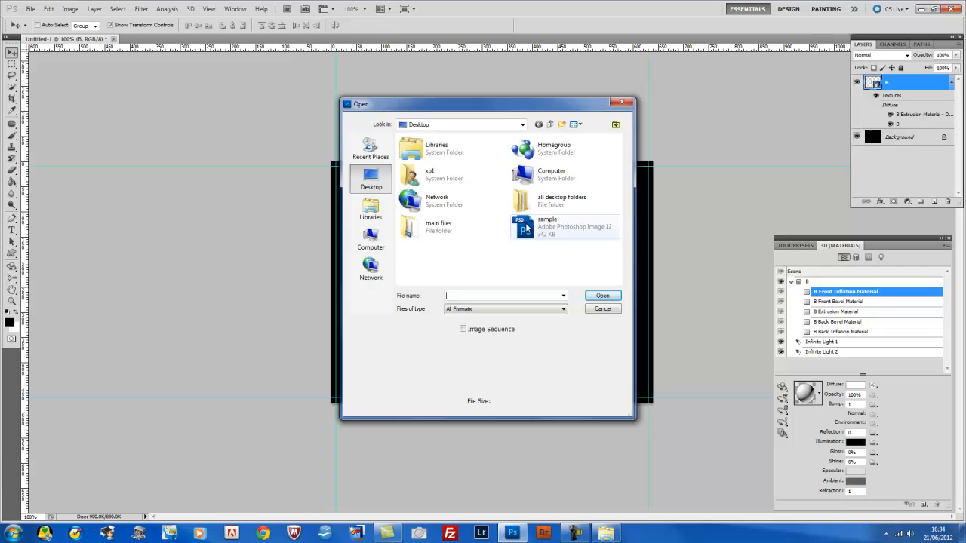
click(603, 296)
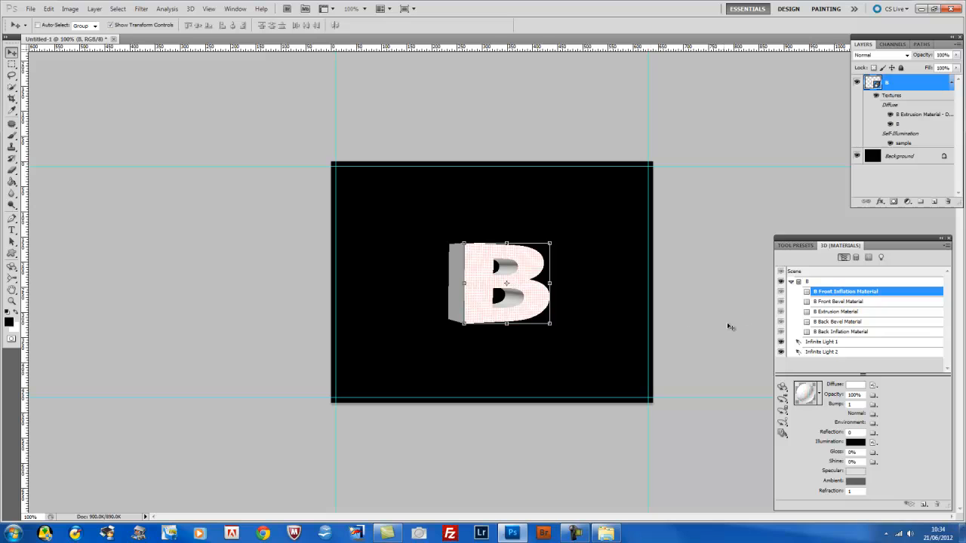
Load the same sample PSD as the illumination texture of the B Extrusion Material, accepting the second reference
click(845, 312)
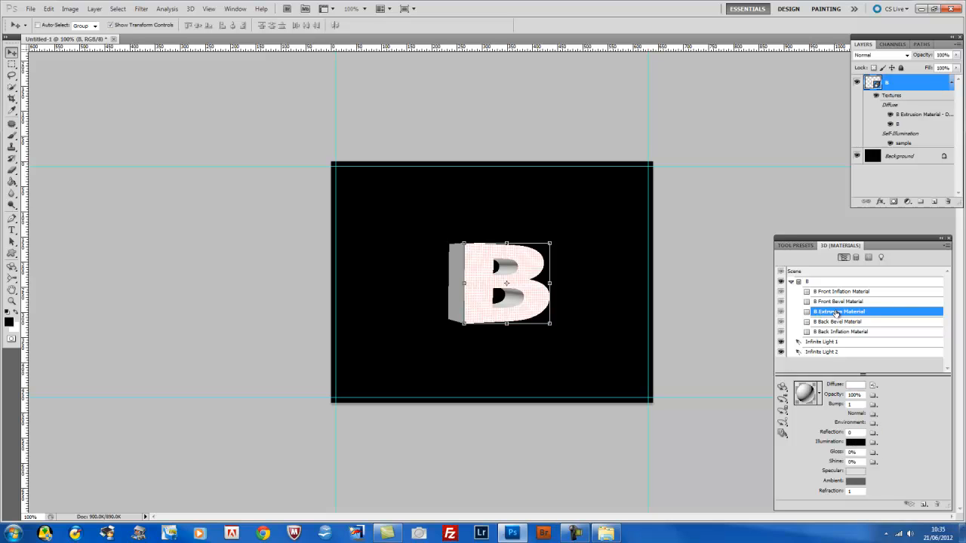
click(873, 443)
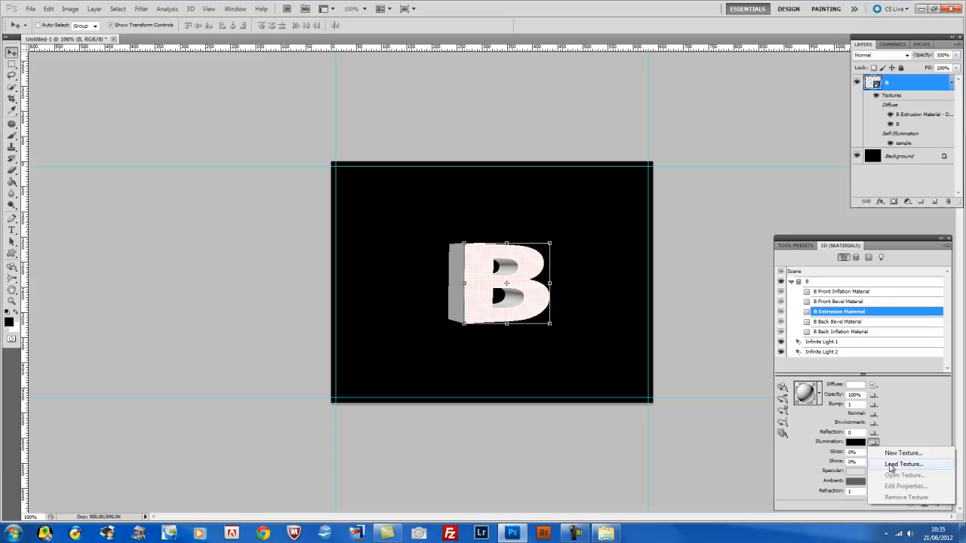
click(890, 465)
click(531, 228)
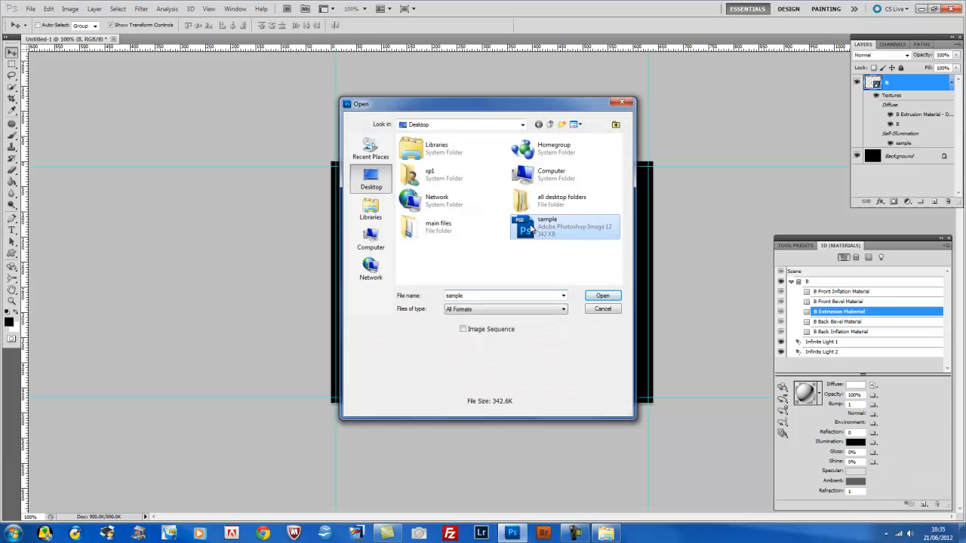
click(600, 296)
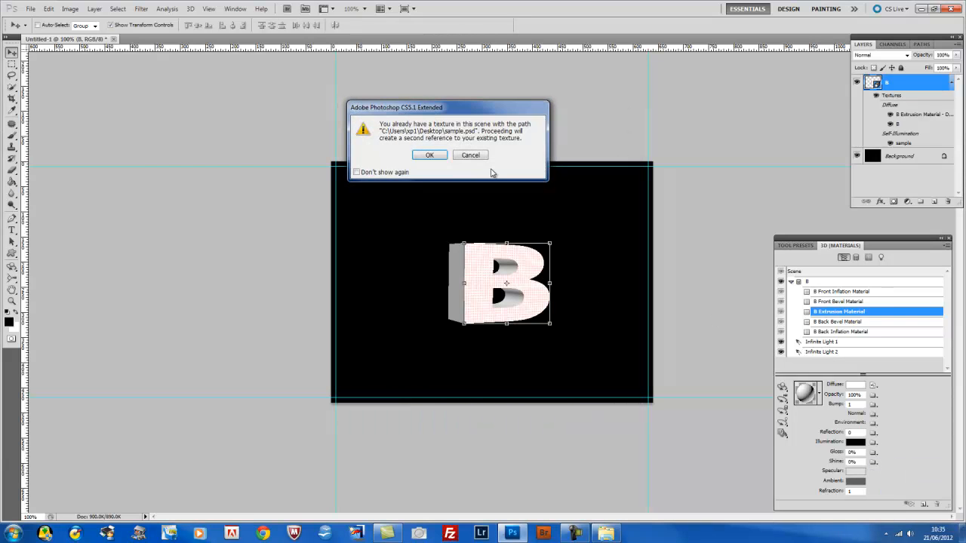
click(429, 156)
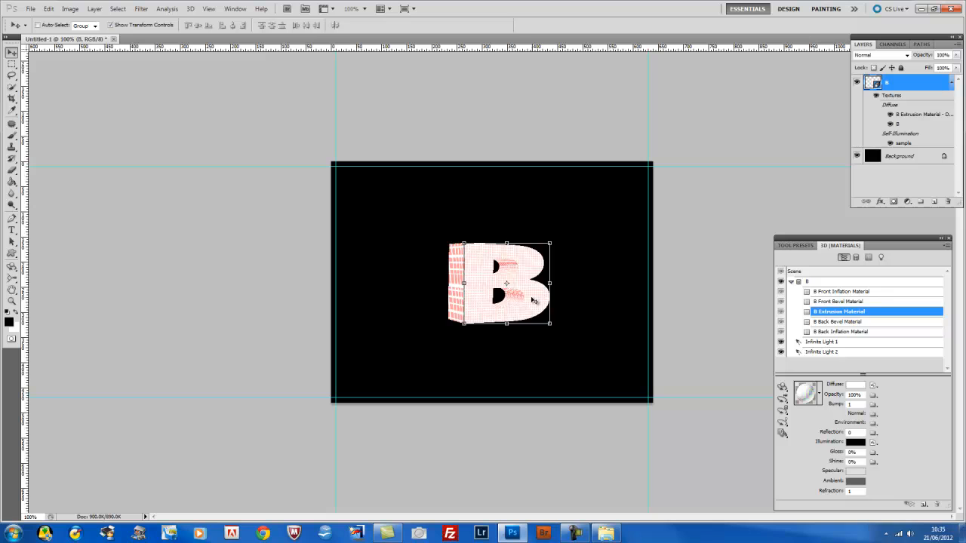
View only the materials of the letter, look at the B Front Bevel Material, and return to the whole scene list
click(869, 258)
click(817, 282)
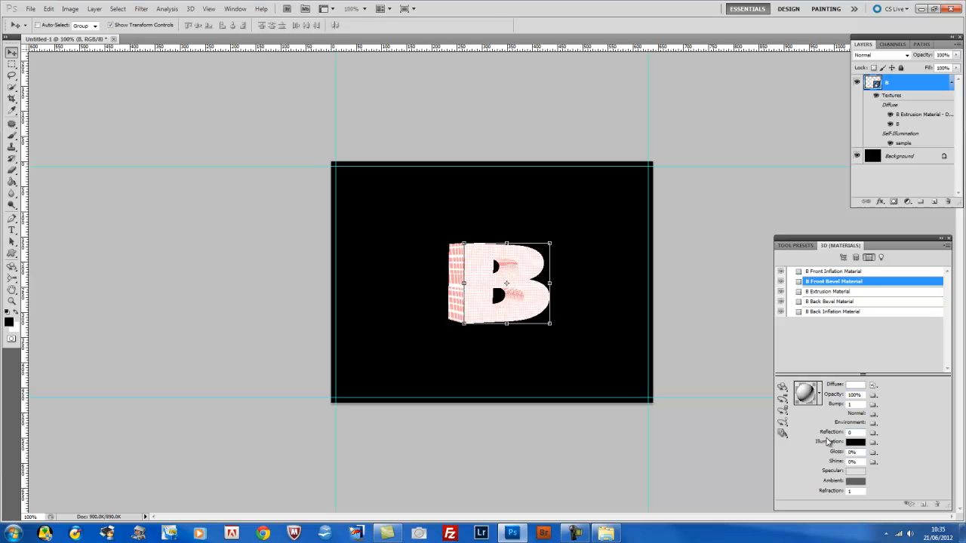
click(844, 258)
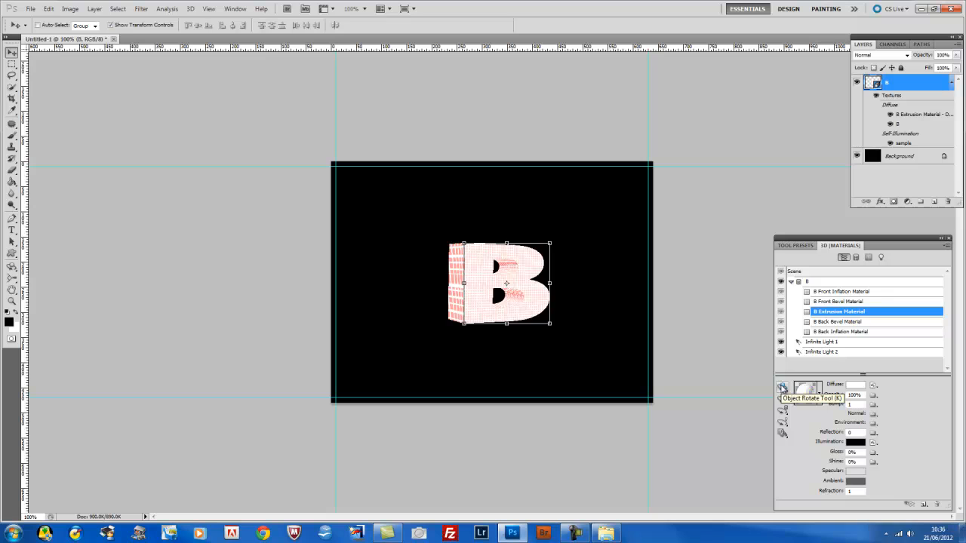
Slide the 3D letter much closer, to a Y position of about -646, and pan it back to the canvas centre at X about 417
click(782, 387)
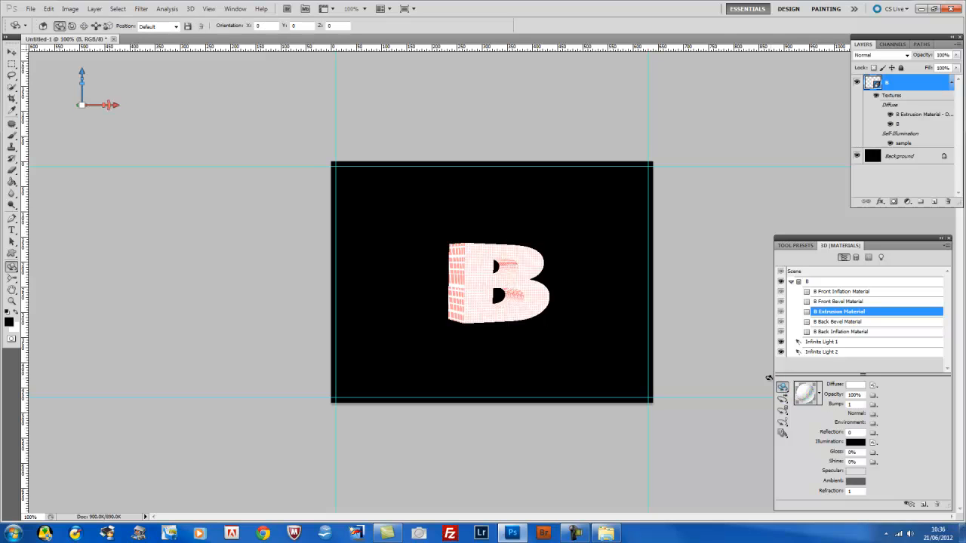
mouse_move(87, 70)
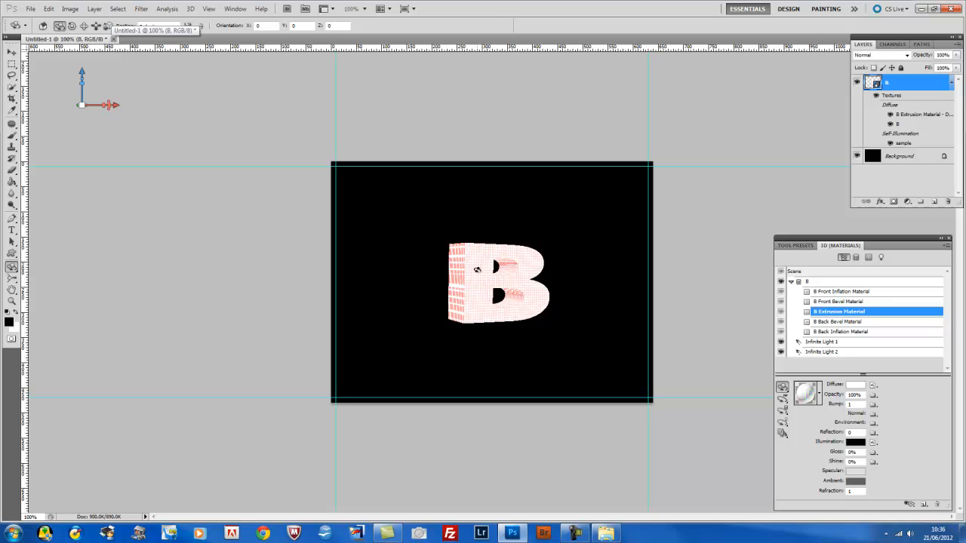
click(96, 26)
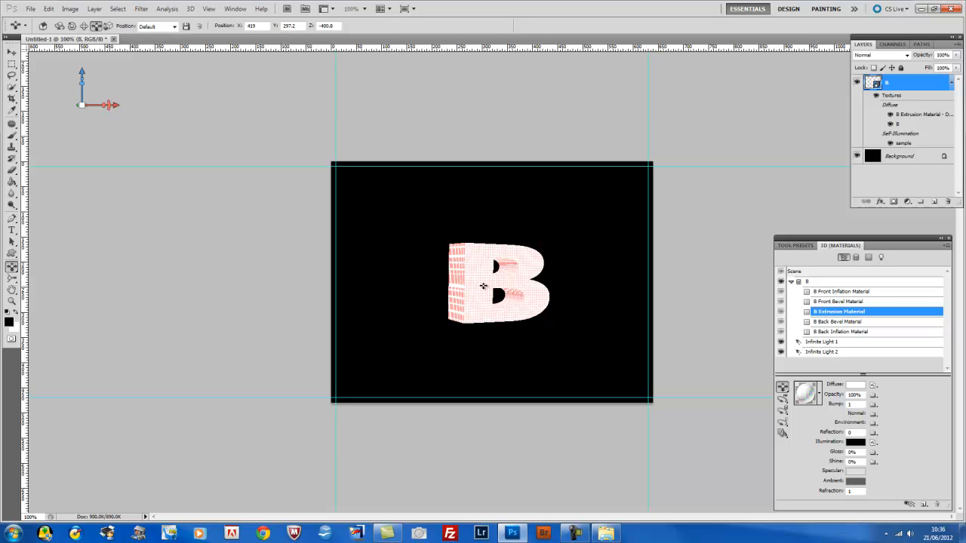
drag(484, 284, 480, 172)
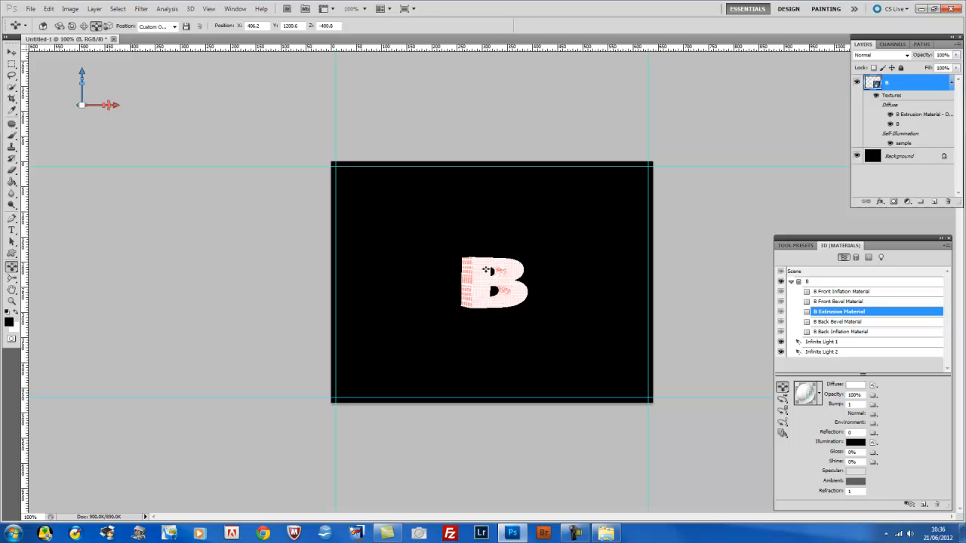
drag(487, 269, 519, 421)
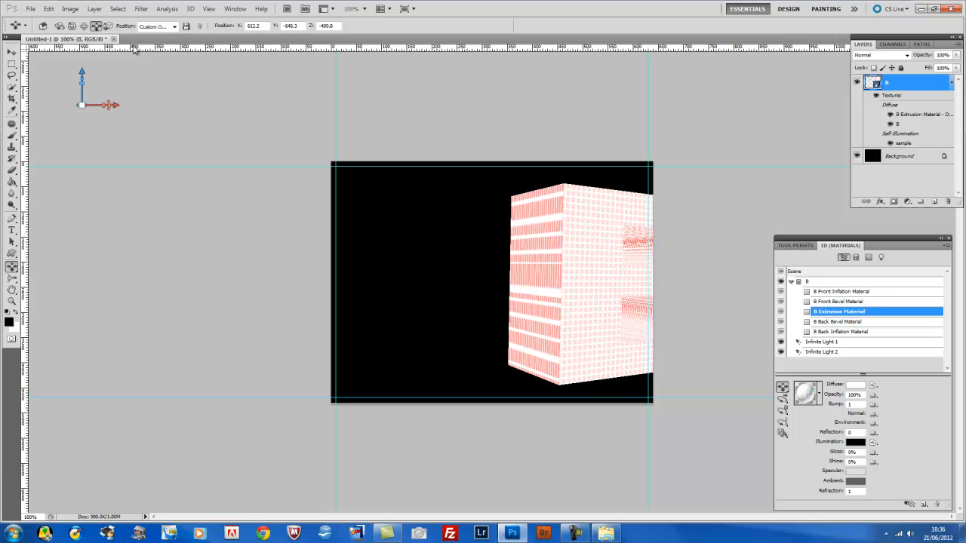
click(84, 26)
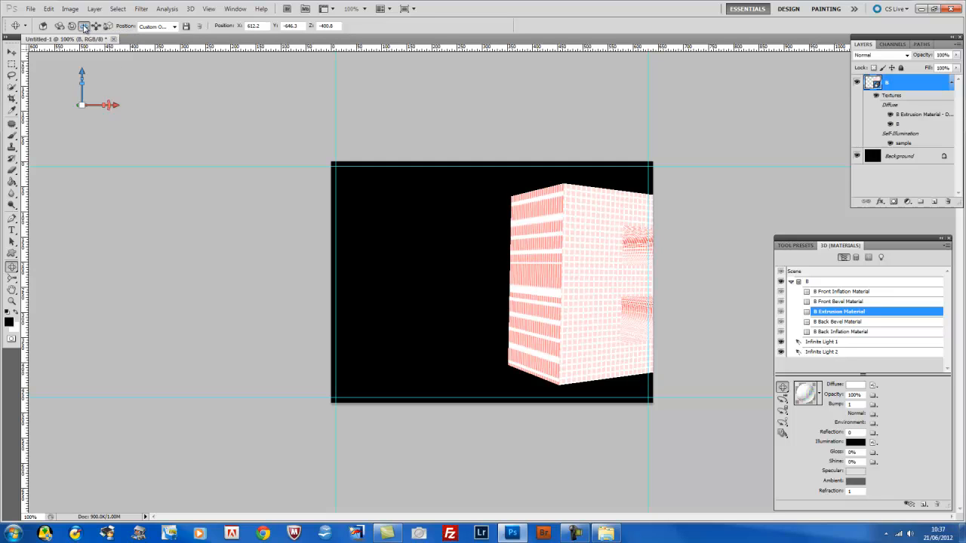
drag(563, 264, 483, 264)
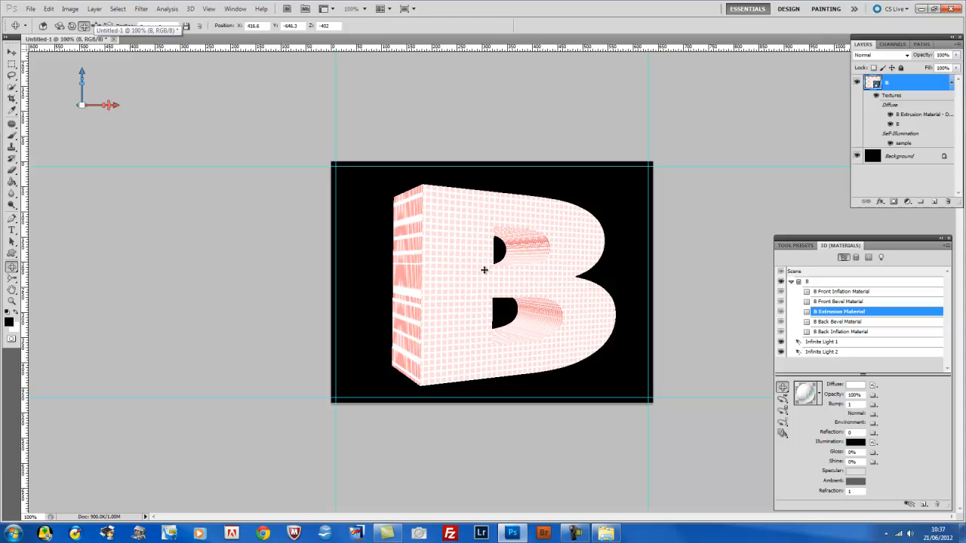
Roll and rotate the 3D letter to an orientation of about X -55, Y -6 and Z 55
click(72, 26)
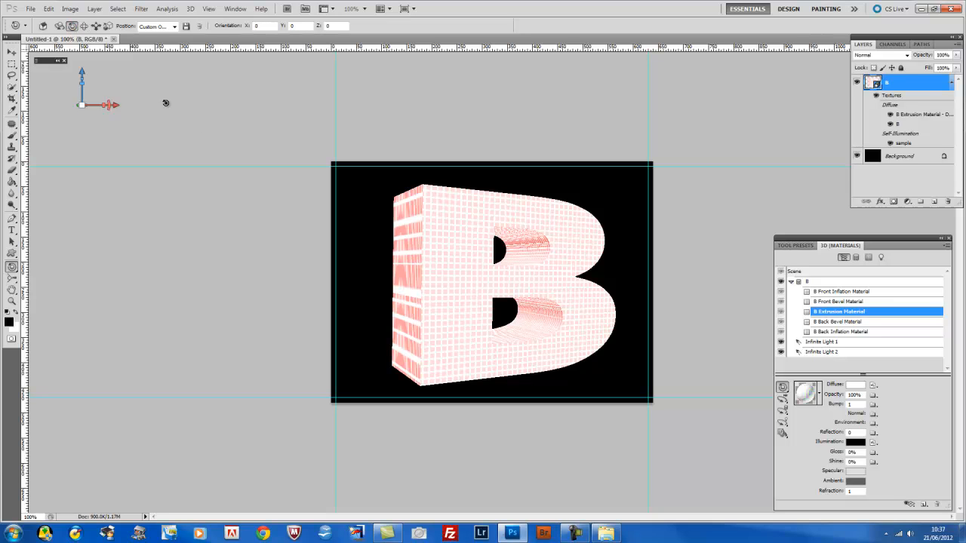
mouse_move(437, 207)
mouse_down()
mouse_move(486, 237)
mouse_move(471, 249)
mouse_move(405, 234)
mouse_move(423, 220)
mouse_up()
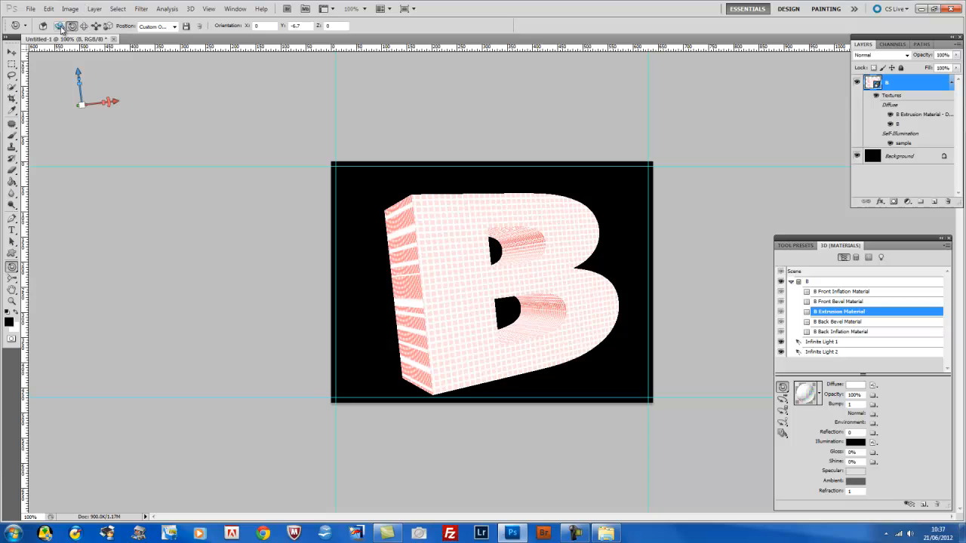
click(60, 26)
drag(574, 250, 590, 238)
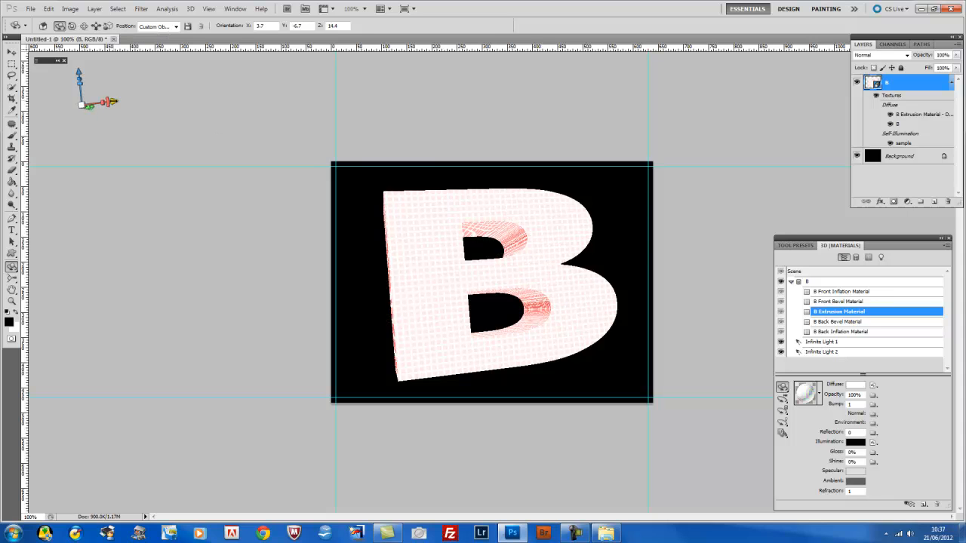
drag(111, 102, 82, 105)
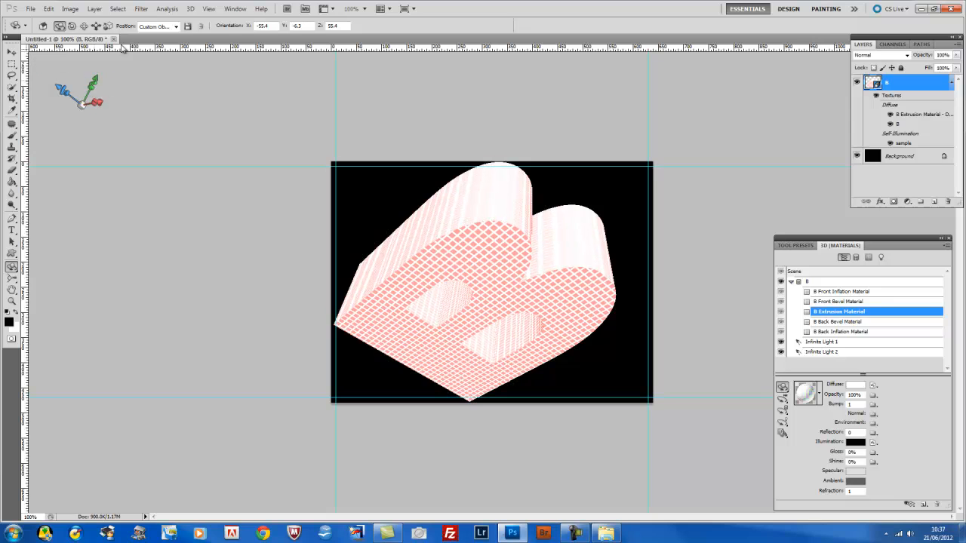
Slide the tilted letter slightly back to a Y position of about -534 so it fits the canvas, and return to the Move tool
click(96, 25)
drag(399, 243, 408, 182)
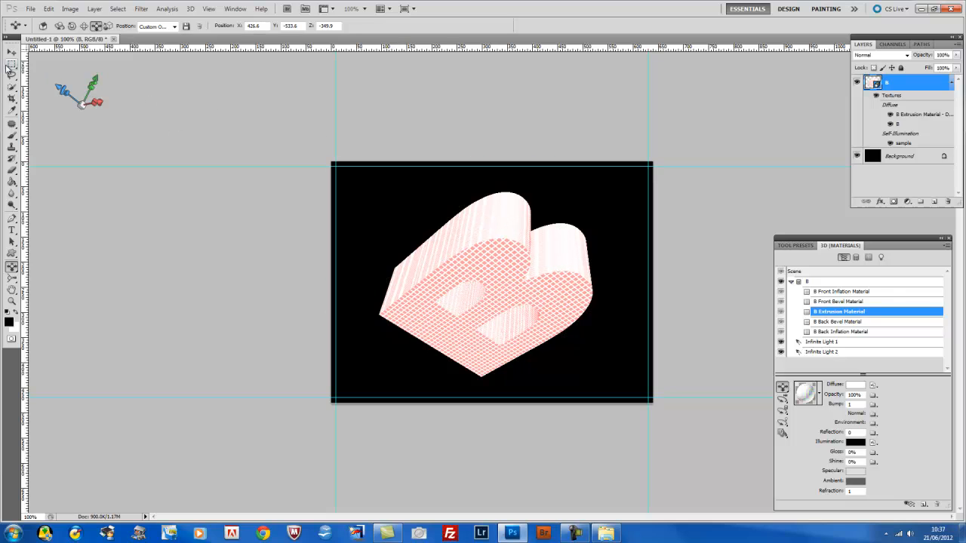
key(v)
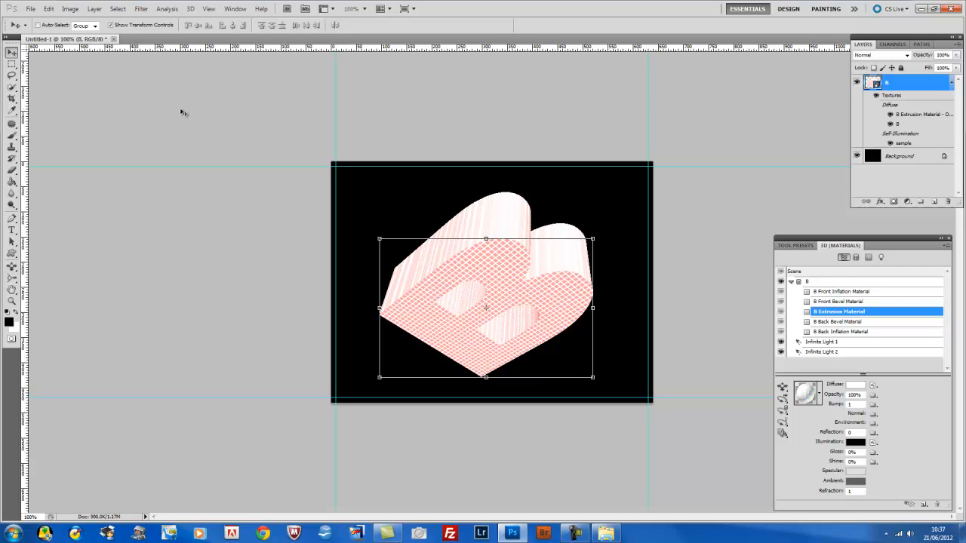